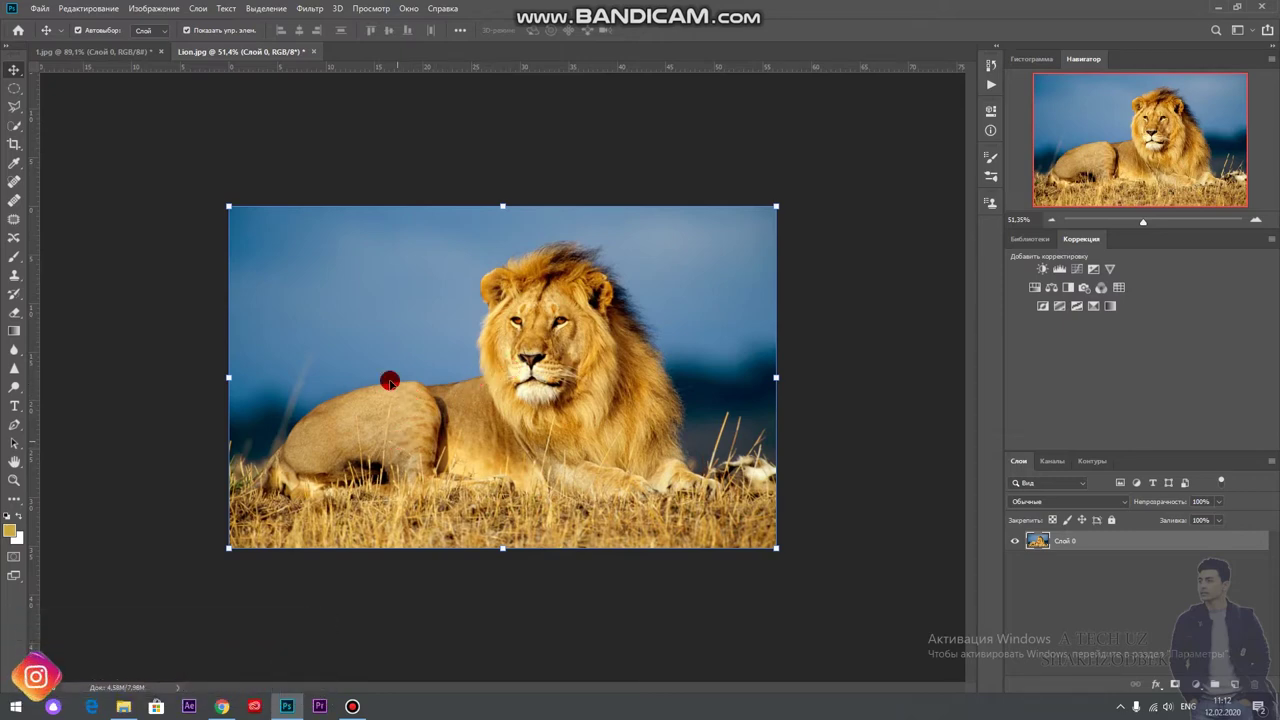
# Put Lion.jpg into Quick Mask mode, briefly leaving it and switching back
pyautogui.scroll(1, 470, 312)
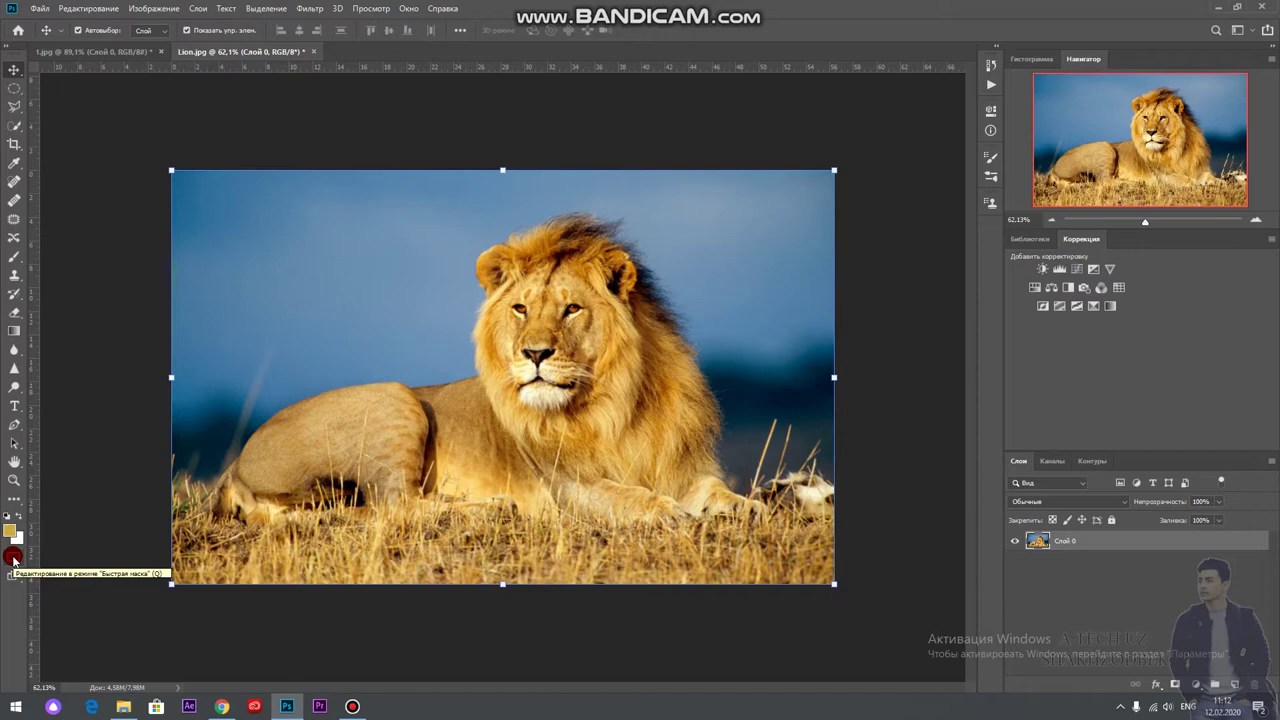
pyautogui.click(13, 557)
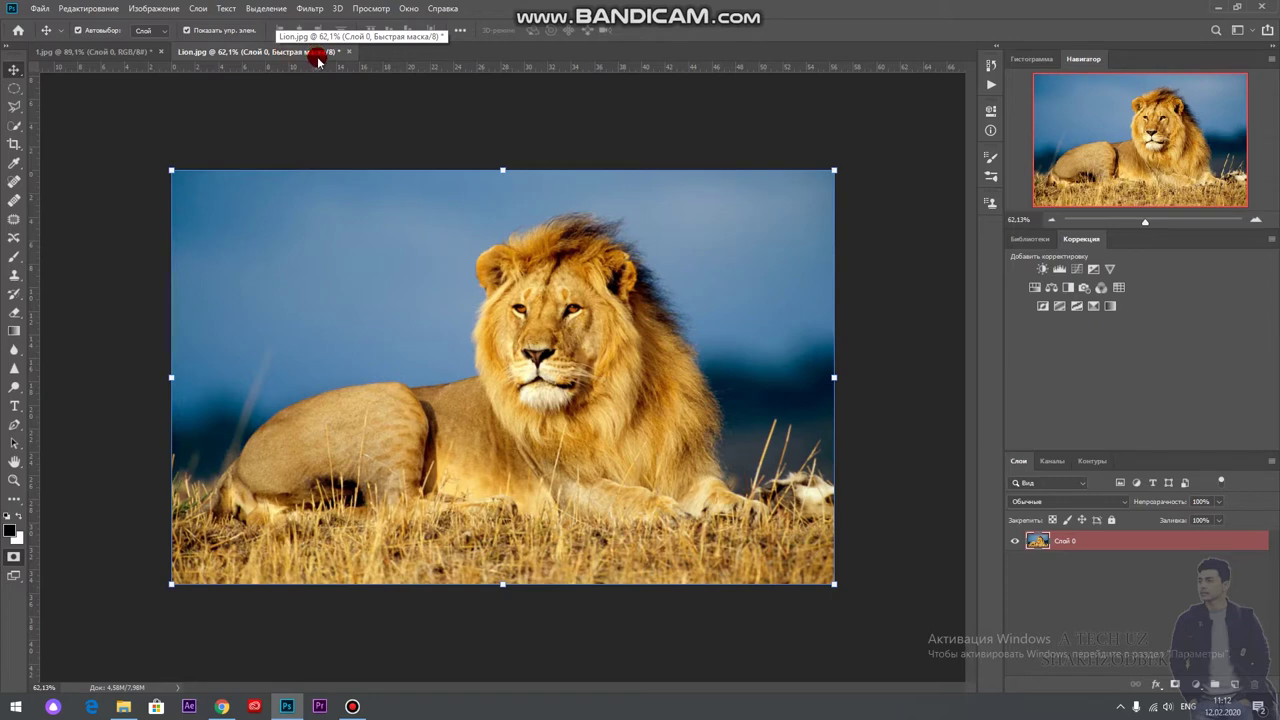
pyautogui.click(1020, 562)
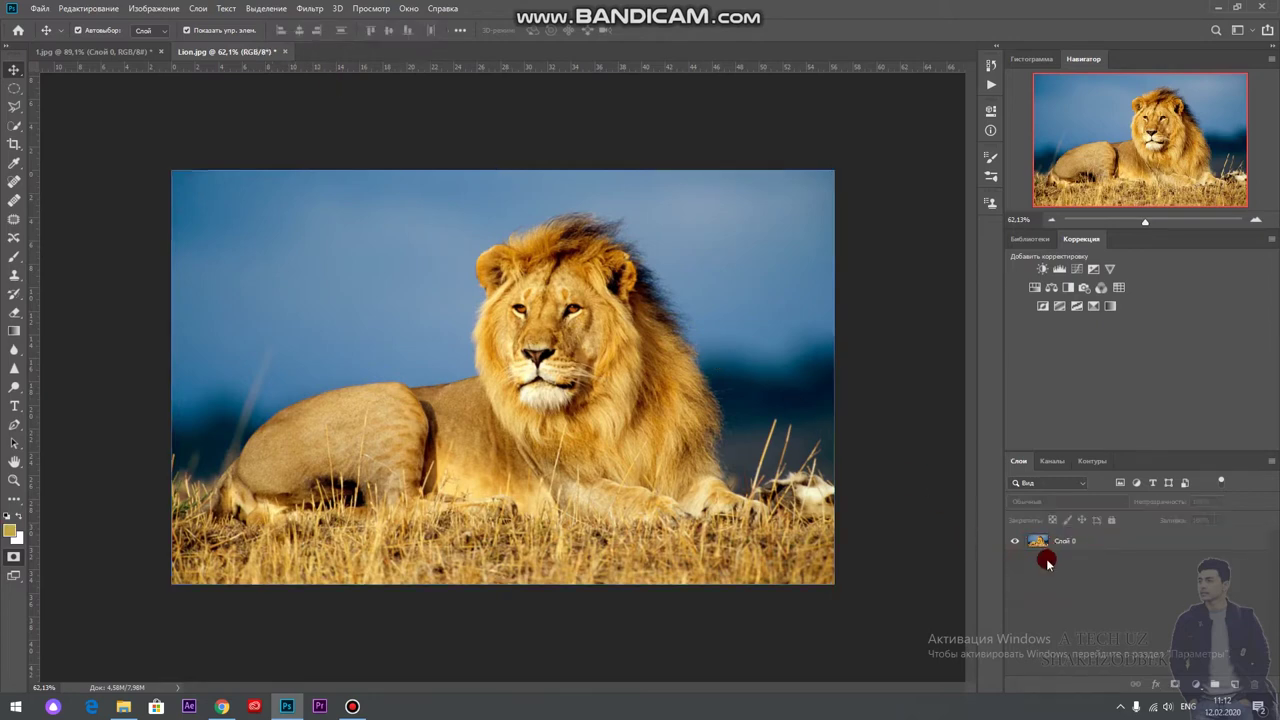
pyautogui.hotkey('ctrl', 'z')
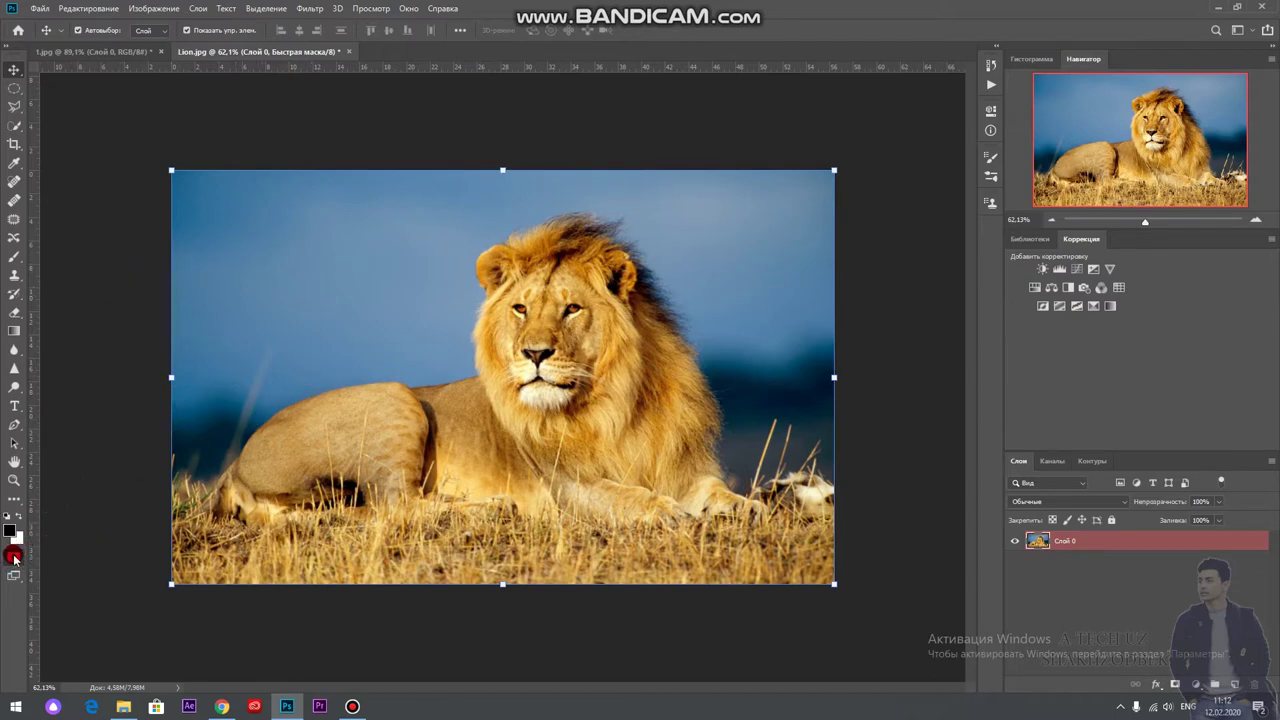
# In Quick Mask Options, choose Masked Areas with a red overlay at 50% opacity, then enter Quick Mask
pyautogui.doubleClick(15, 557)
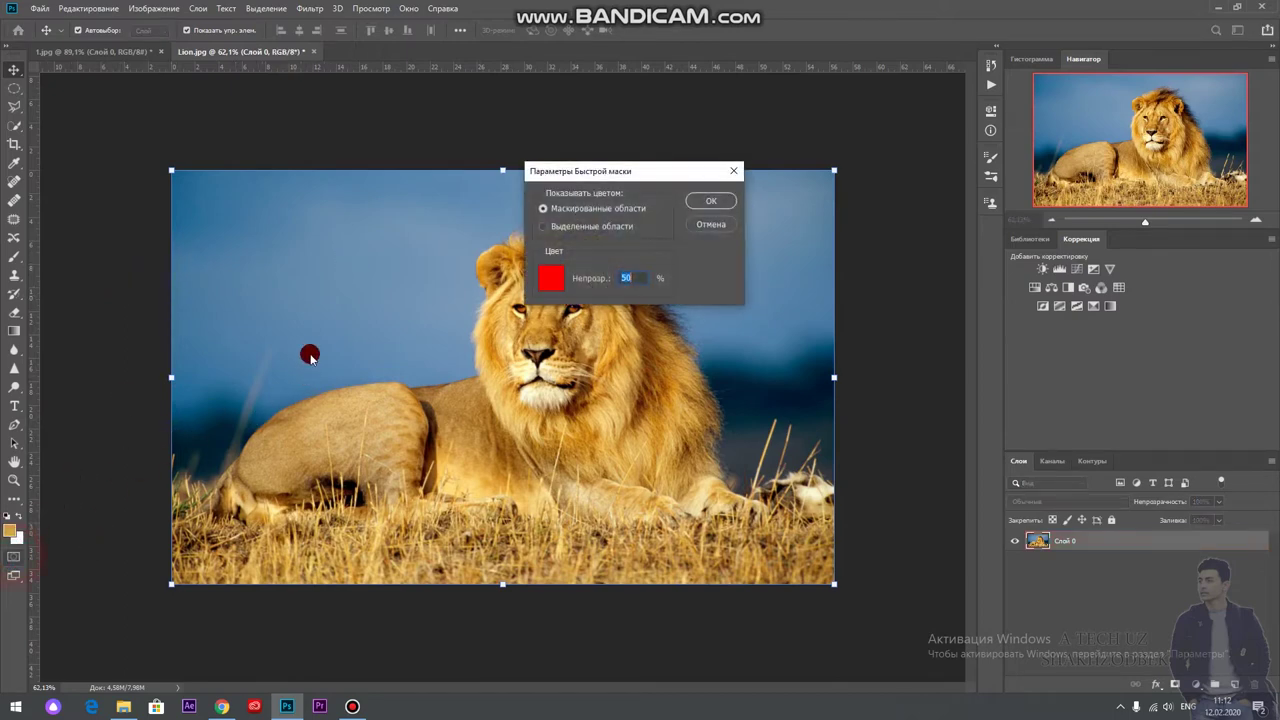
pyautogui.click(541, 226)
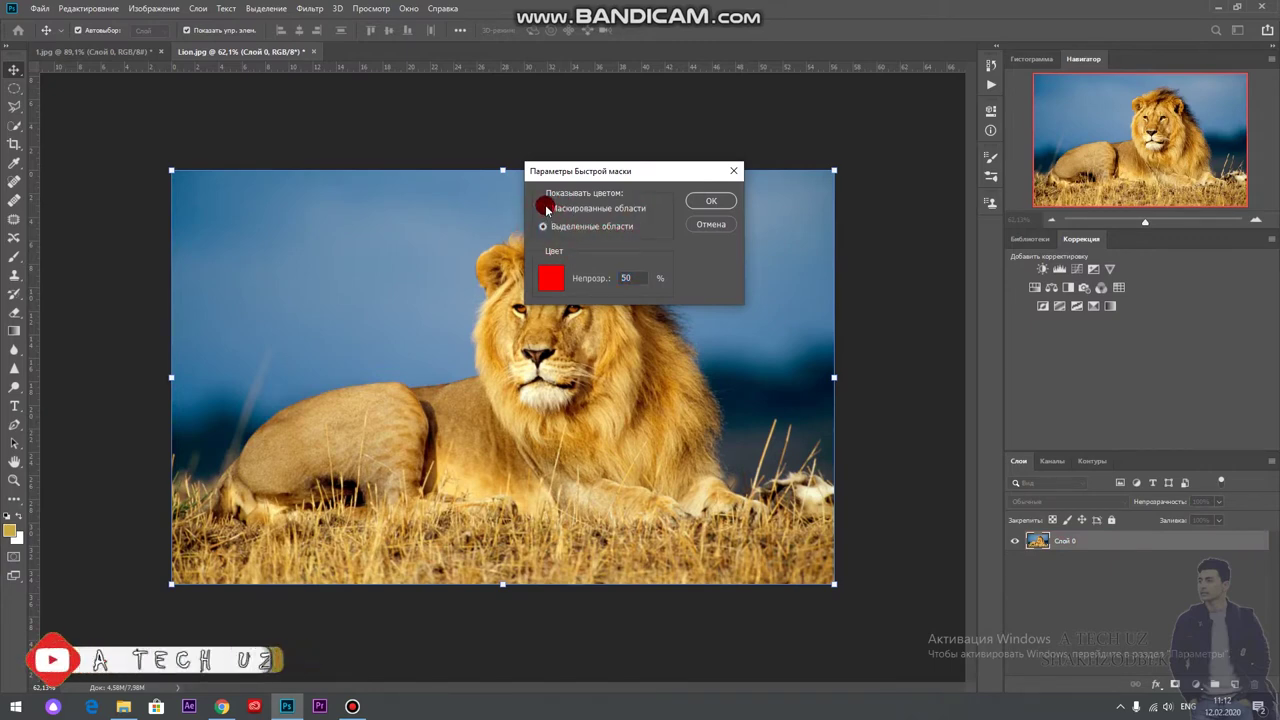
pyautogui.click(543, 208)
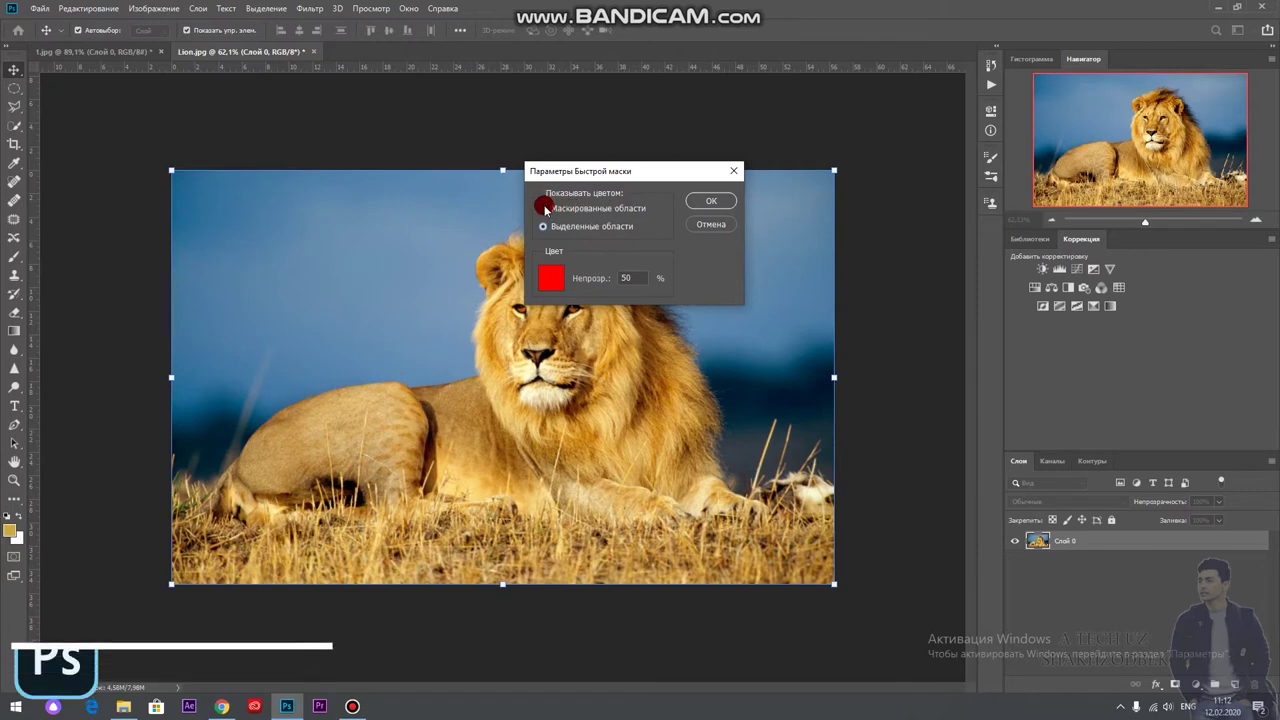
pyautogui.click(551, 280)
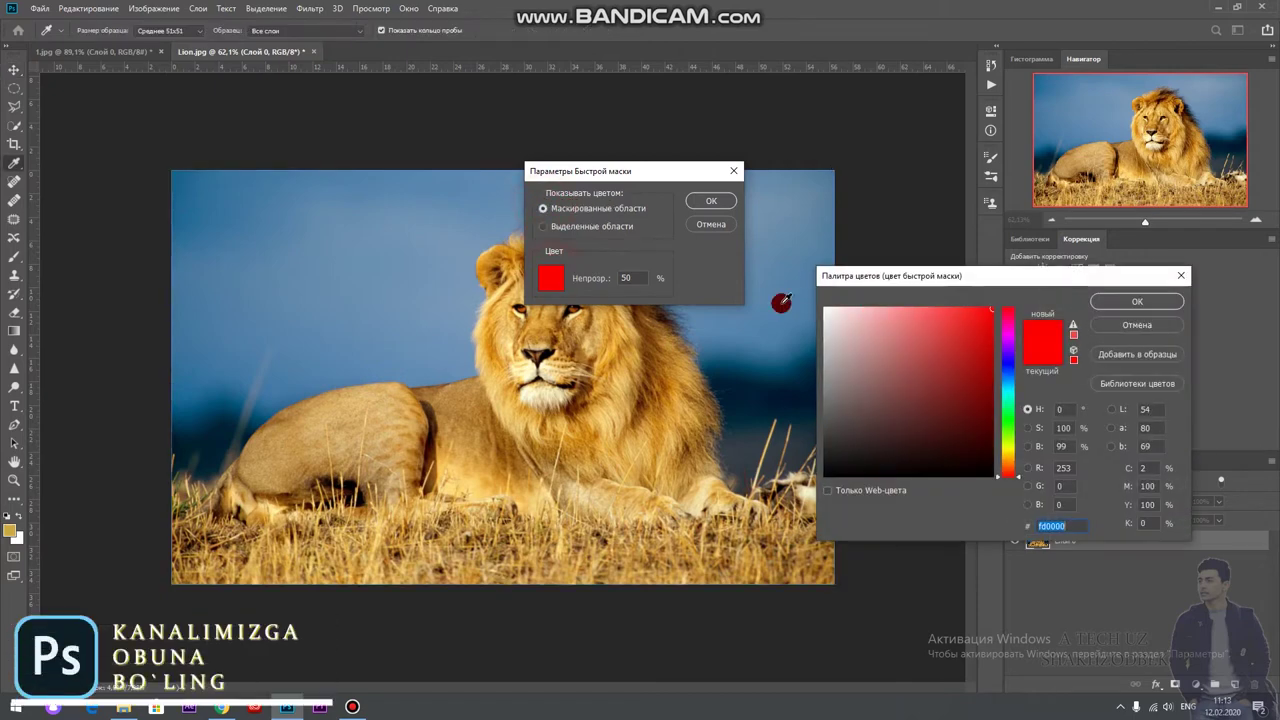
pyautogui.moveTo(1004, 318)
pyautogui.mouseDown()
pyautogui.moveTo(1014, 371)
pyautogui.moveTo(1013, 322)
pyautogui.mouseUp()
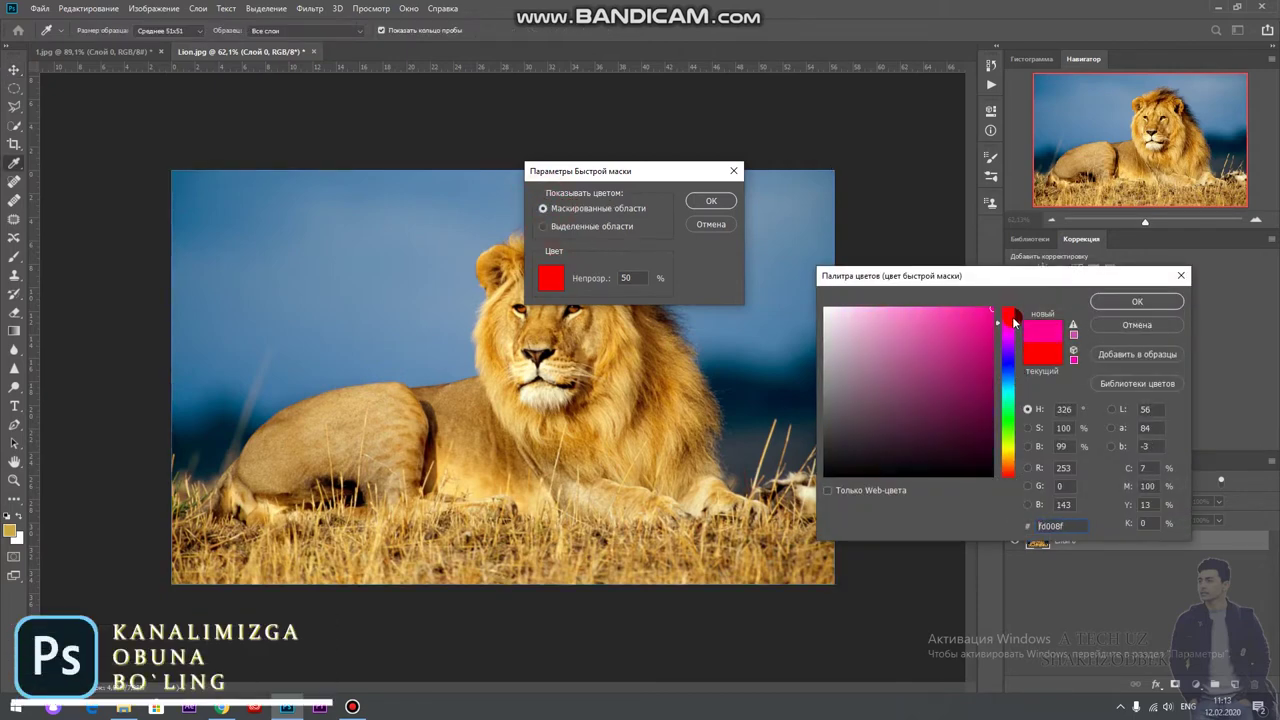
pyautogui.click(1135, 302)
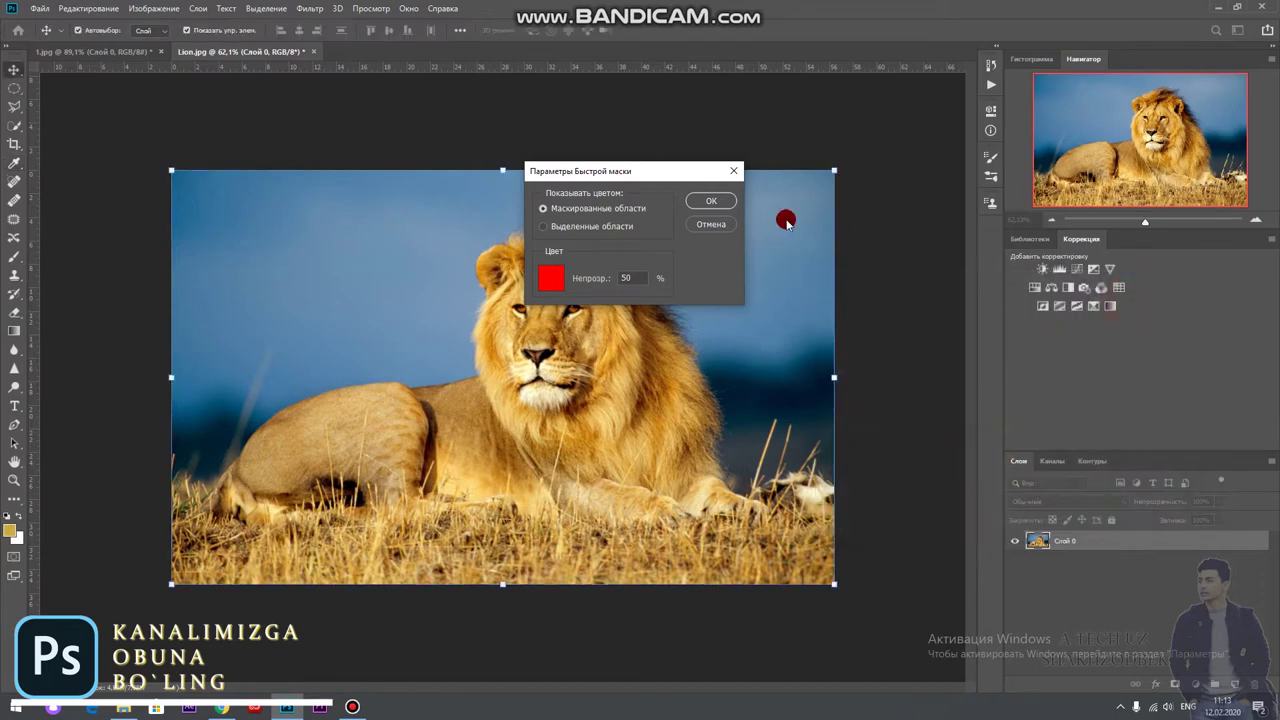
pyautogui.click(707, 202)
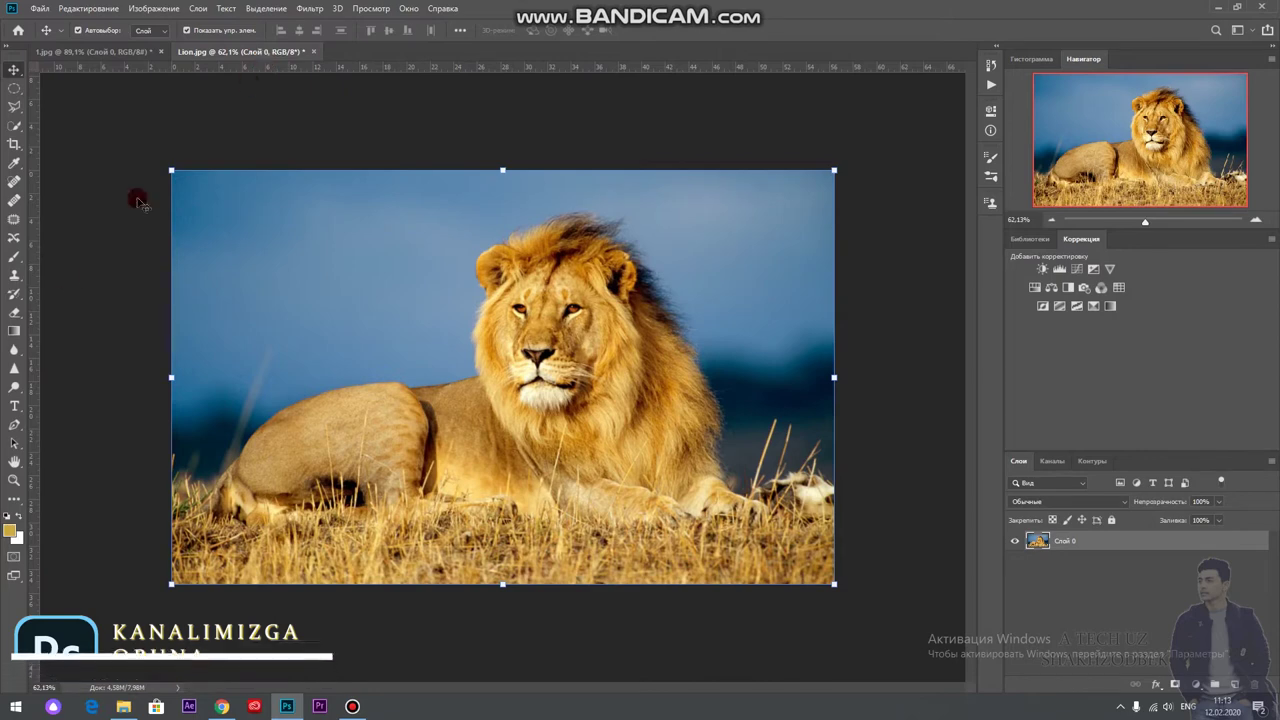
pyautogui.click(8, 516)
# Brush a Quick Mask over the lion's mane, face and back, then exit to select the background
pyautogui.click(14, 556)
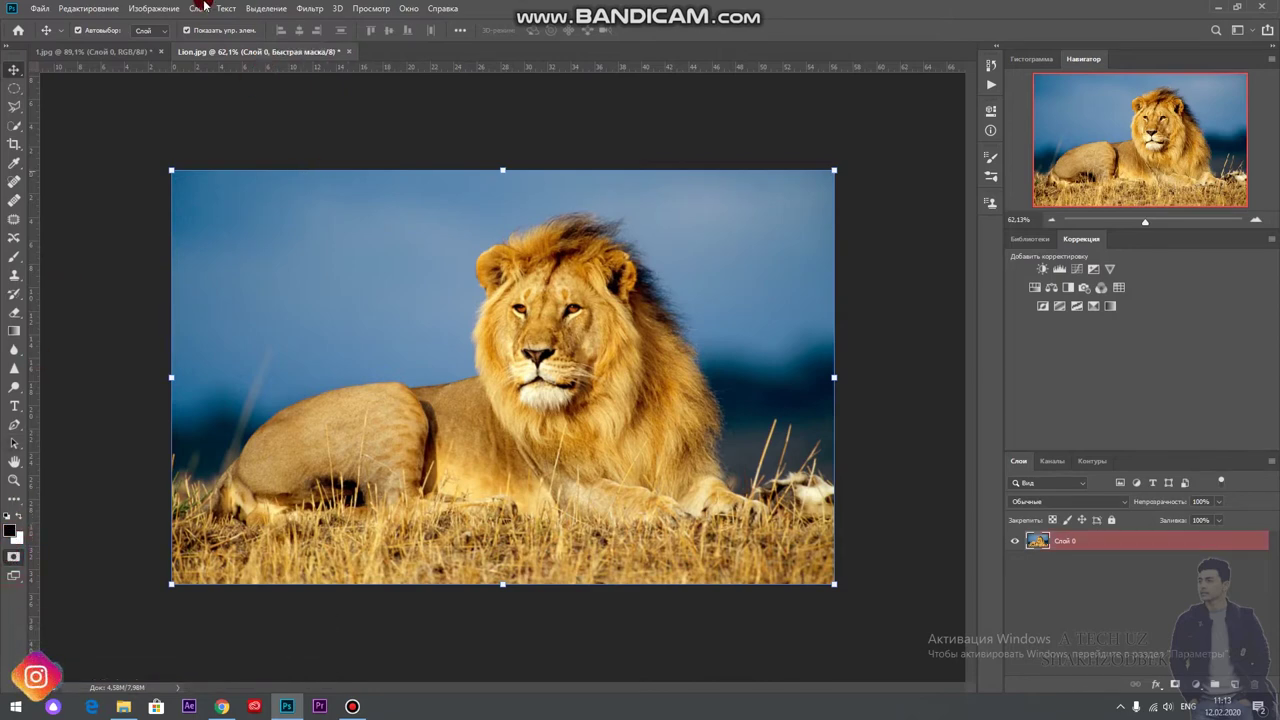
pyautogui.click(15, 249)
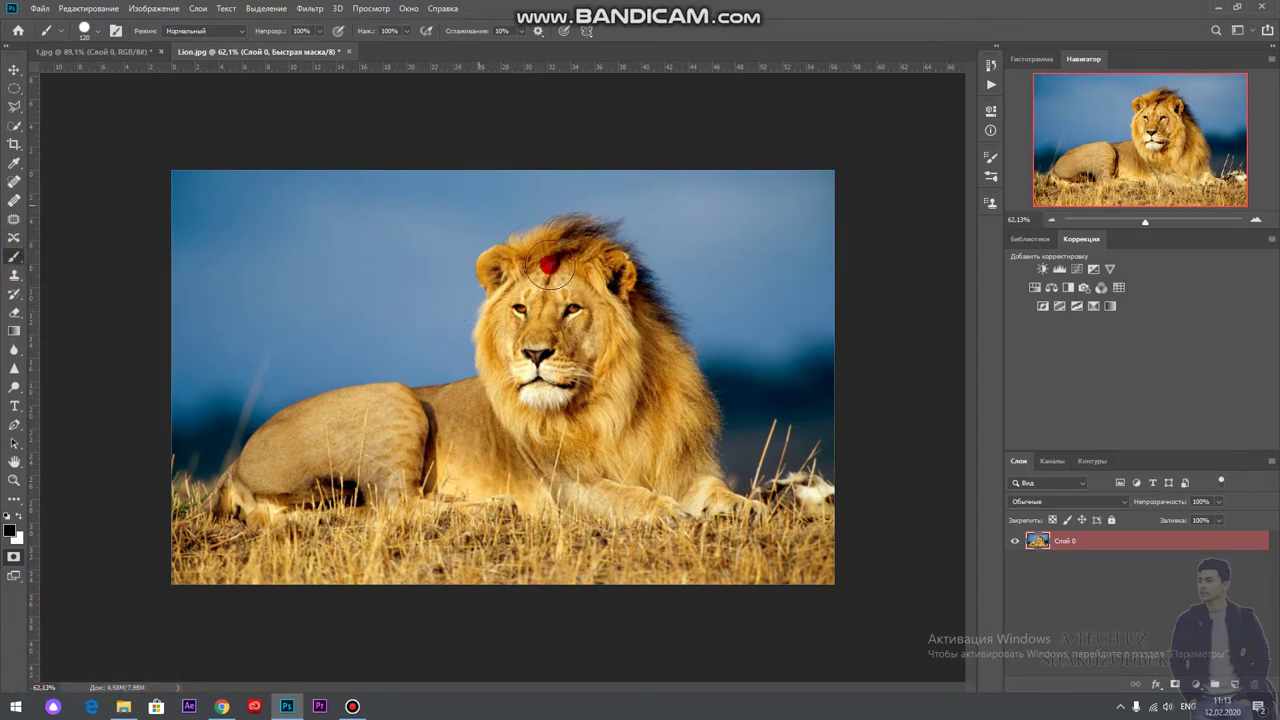
pyautogui.moveTo(566, 265)
pyautogui.mouseDown()
pyautogui.moveTo(565, 243)
pyautogui.moveTo(495, 355)
pyautogui.mouseUp()
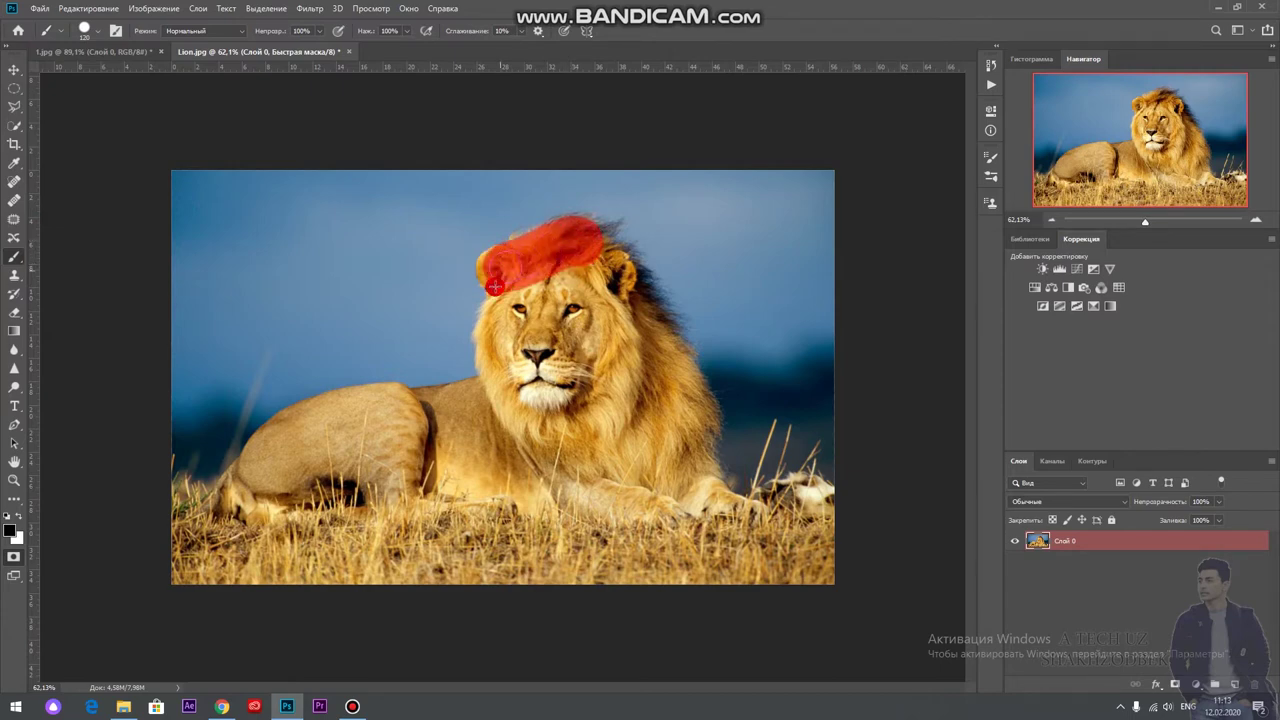
pyautogui.moveTo(489, 346)
pyautogui.mouseDown()
pyautogui.moveTo(273, 451)
pyautogui.moveTo(230, 505)
pyautogui.moveTo(455, 467)
pyautogui.moveTo(385, 495)
pyautogui.moveTo(586, 494)
pyautogui.moveTo(723, 512)
pyautogui.moveTo(697, 484)
pyautogui.moveTo(691, 429)
pyautogui.moveTo(600, 250)
pyautogui.moveTo(665, 360)
pyautogui.moveTo(575, 280)
pyautogui.moveTo(537, 400)
pyautogui.moveTo(443, 437)
pyautogui.moveTo(680, 471)
pyautogui.moveTo(593, 326)
pyautogui.moveTo(550, 371)
pyautogui.moveTo(620, 446)
pyautogui.moveTo(542, 419)
pyautogui.mouseUp()
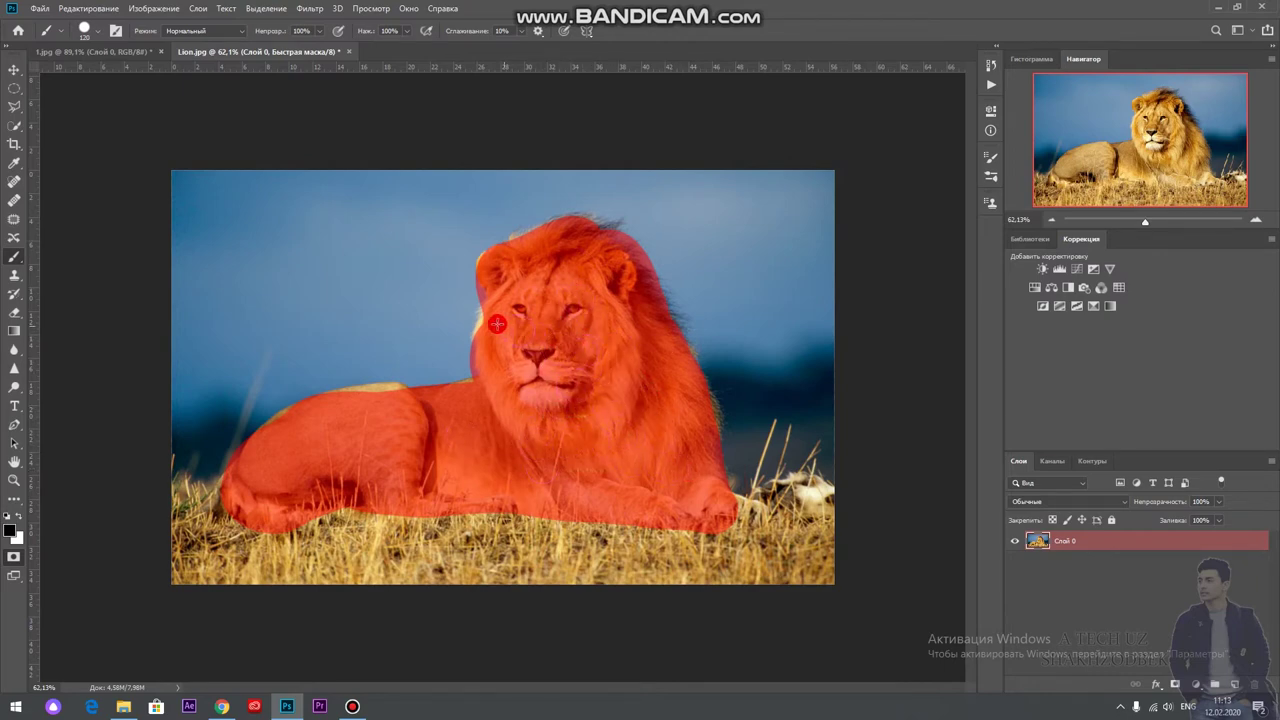
pyautogui.moveTo(510, 358)
pyautogui.mouseDown()
pyautogui.moveTo(420, 419)
pyautogui.moveTo(354, 374)
pyautogui.mouseUp()
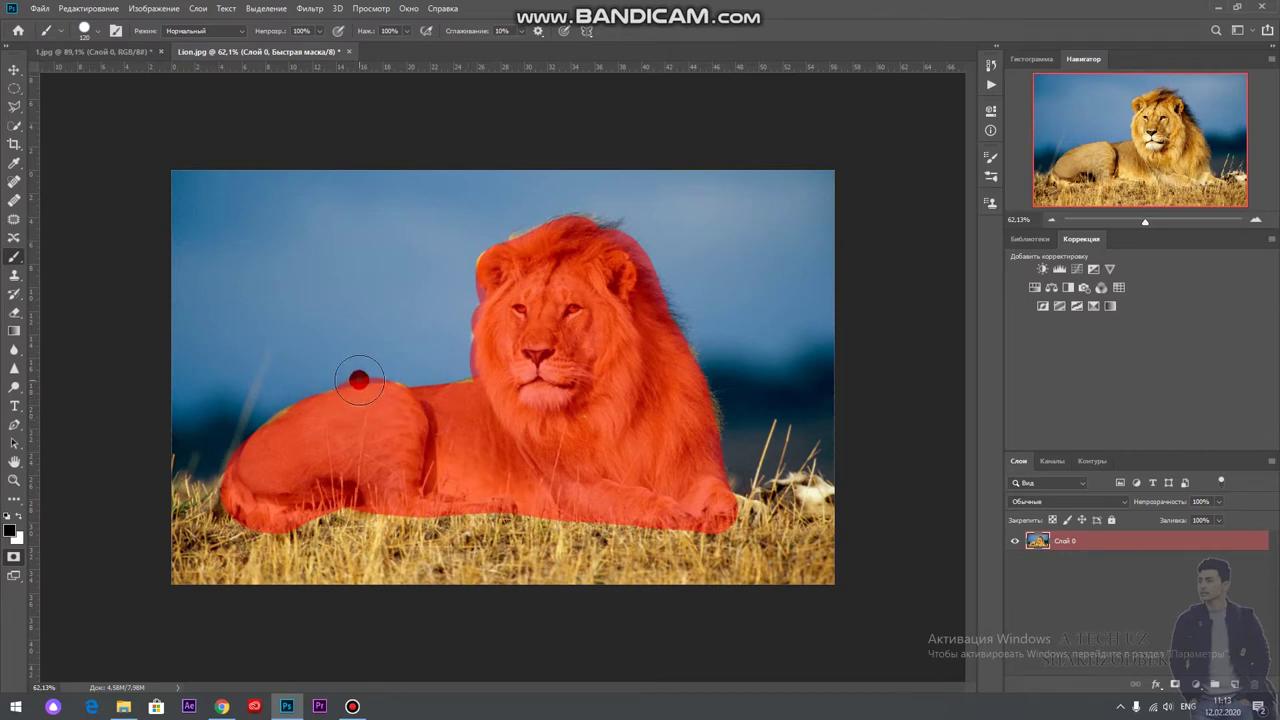
pyautogui.click(14, 559)
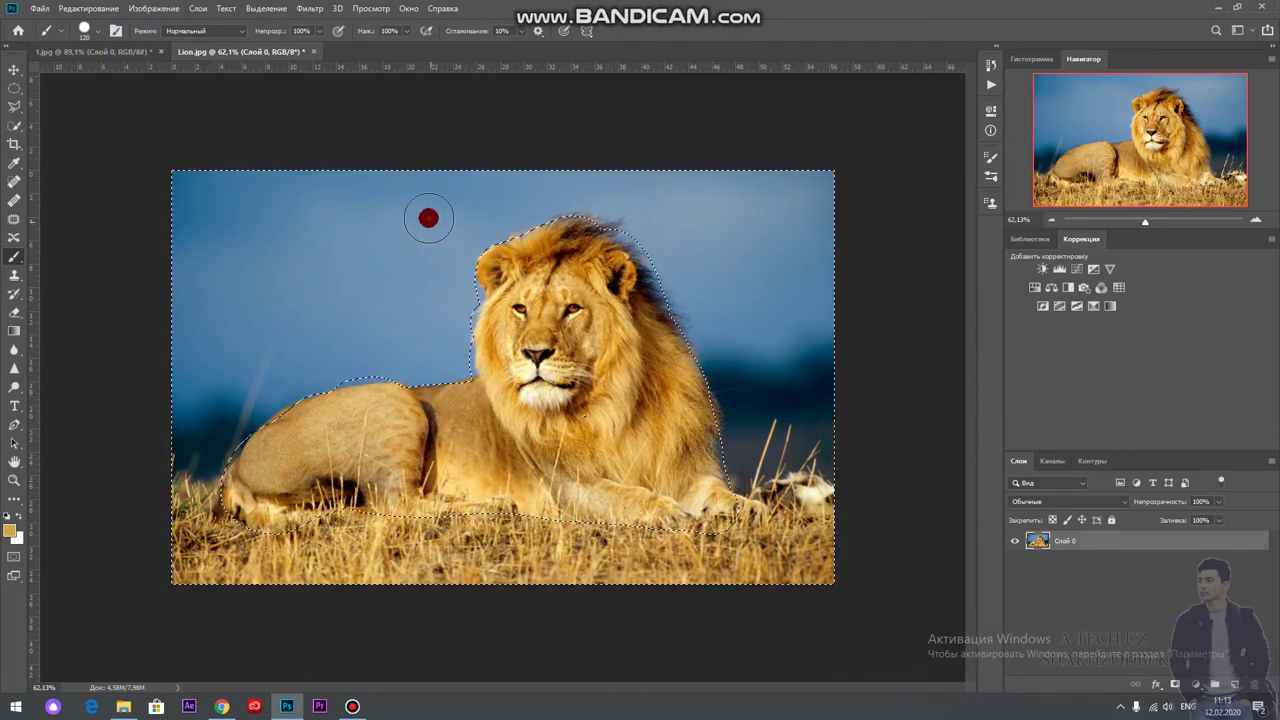
pyautogui.rightClick(14, 312)
pyautogui.click(55, 312)
pyautogui.rightClick(264, 281)
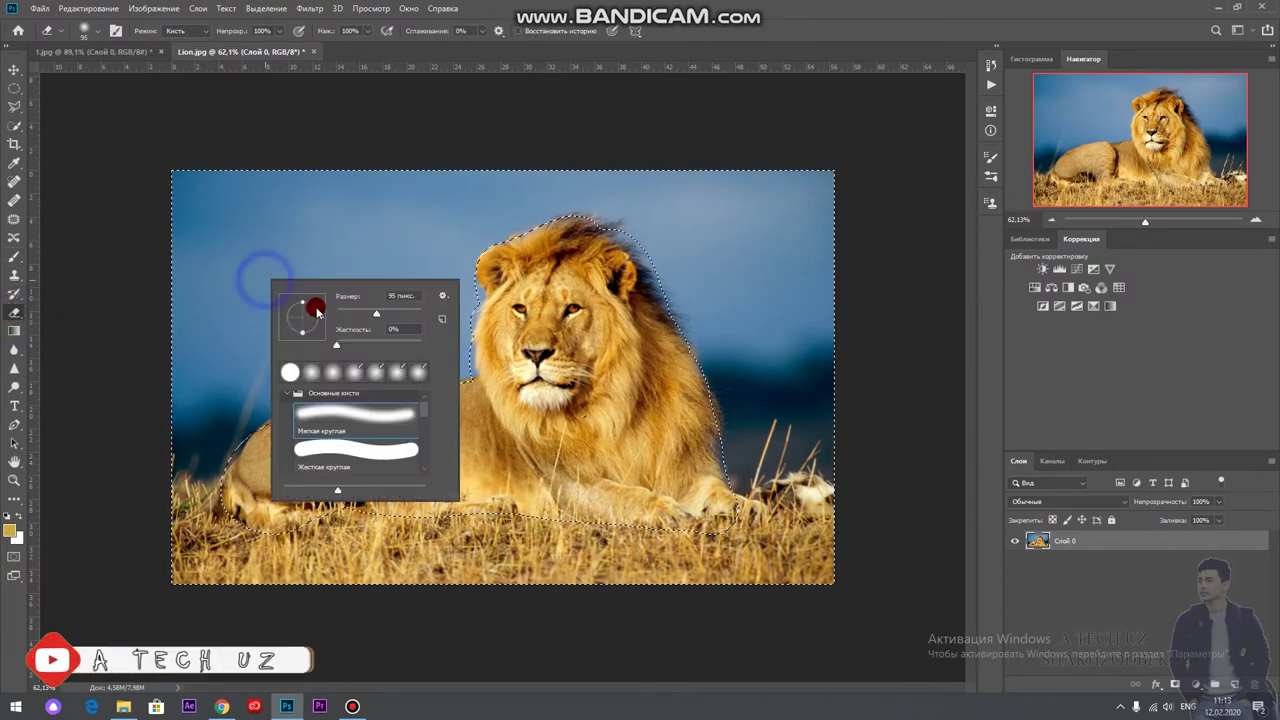
pyautogui.moveTo(269, 234)
pyautogui.mouseDown()
pyautogui.moveTo(206, 400)
pyautogui.moveTo(383, 251)
pyautogui.moveTo(653, 318)
pyautogui.moveTo(540, 537)
pyautogui.moveTo(171, 489)
pyautogui.moveTo(423, 351)
pyautogui.moveTo(455, 288)
pyautogui.moveTo(643, 166)
pyautogui.moveTo(551, 194)
pyautogui.moveTo(760, 269)
pyautogui.moveTo(786, 584)
pyautogui.moveTo(846, 277)
pyautogui.moveTo(751, 163)
pyautogui.mouseUp()
pyautogui.scroll(-3, 571, 294)
pyautogui.scroll(3, 565, 298)
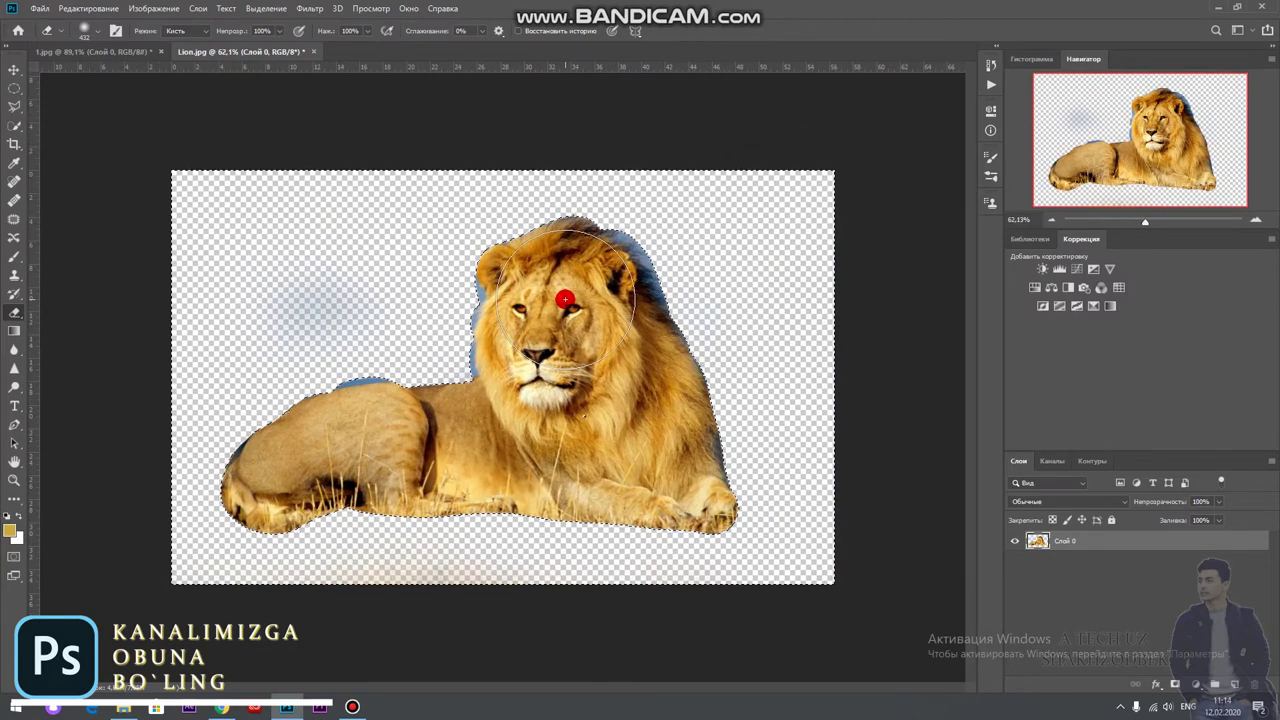
pyautogui.click(14, 69)
pyautogui.moveTo(523, 322)
pyautogui.mouseDown()
pyautogui.moveTo(553, 337)
pyautogui.moveTo(517, 325)
pyautogui.mouseUp()
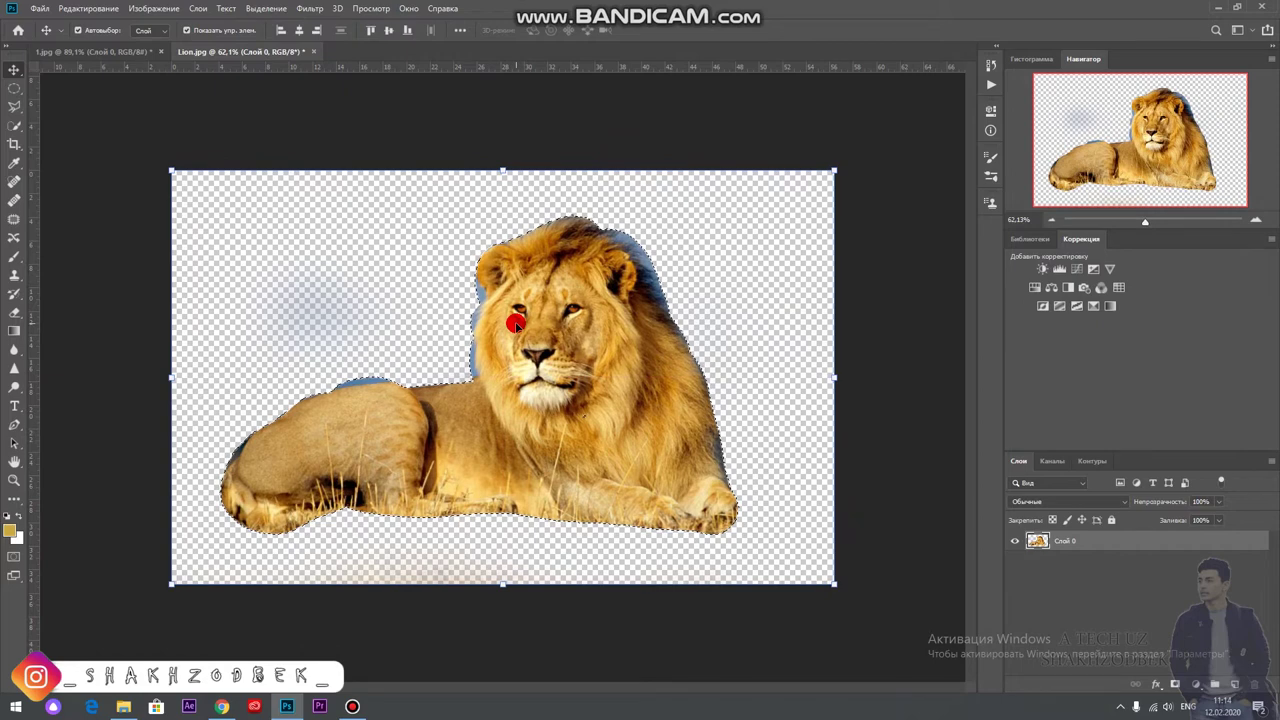
pyautogui.hotkey('ctrl', 'z')
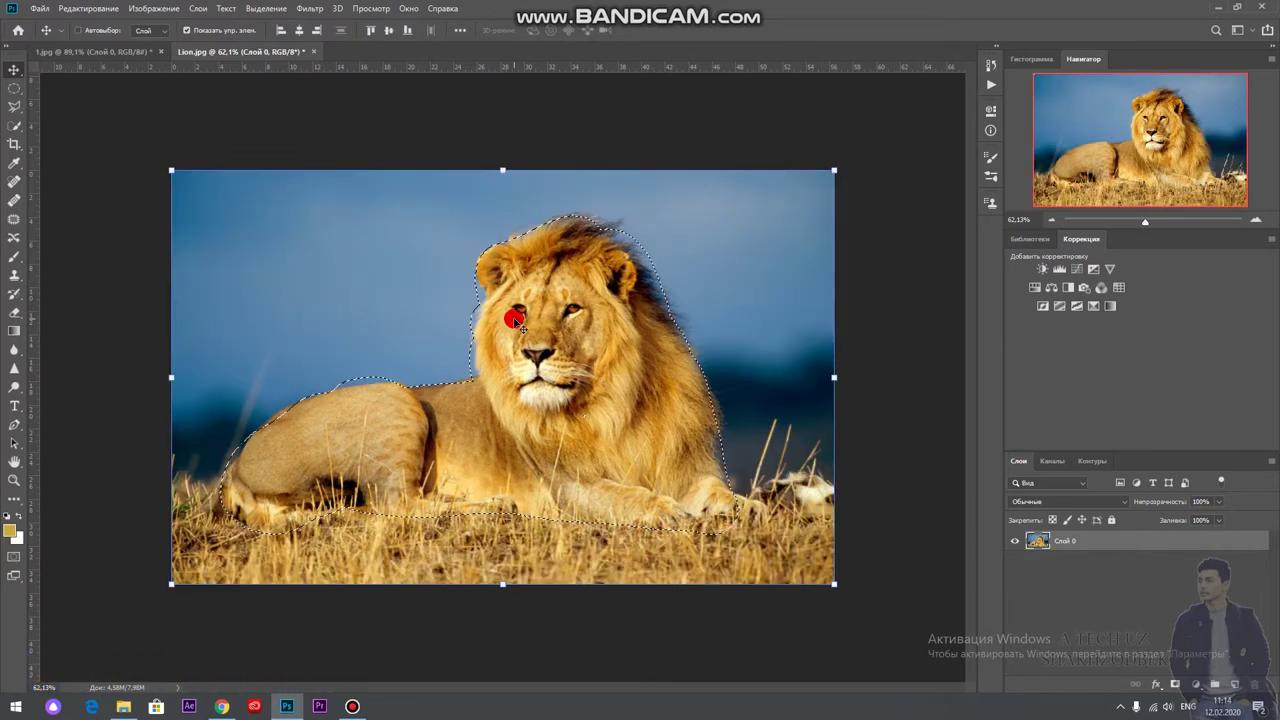
# Review the background selection in Quick Mask, try Quick Selection, then show the adjustment-layer list
pyautogui.press('q')
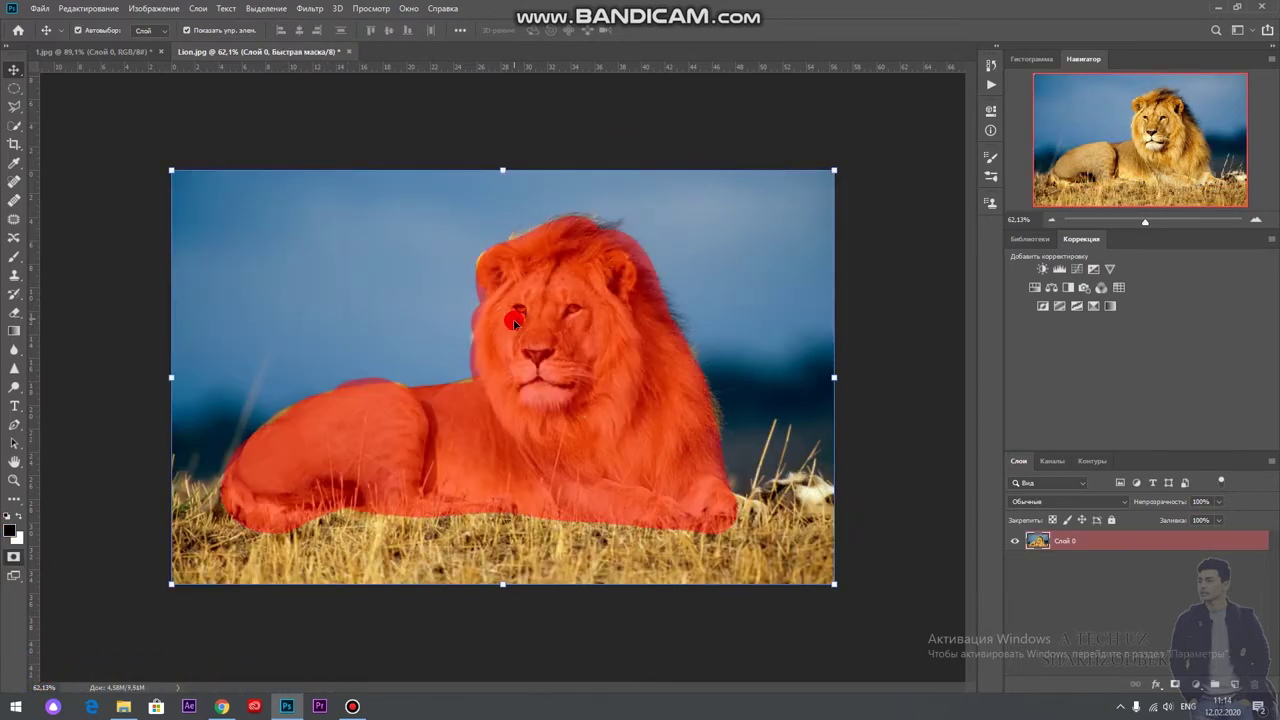
pyautogui.click(13, 557)
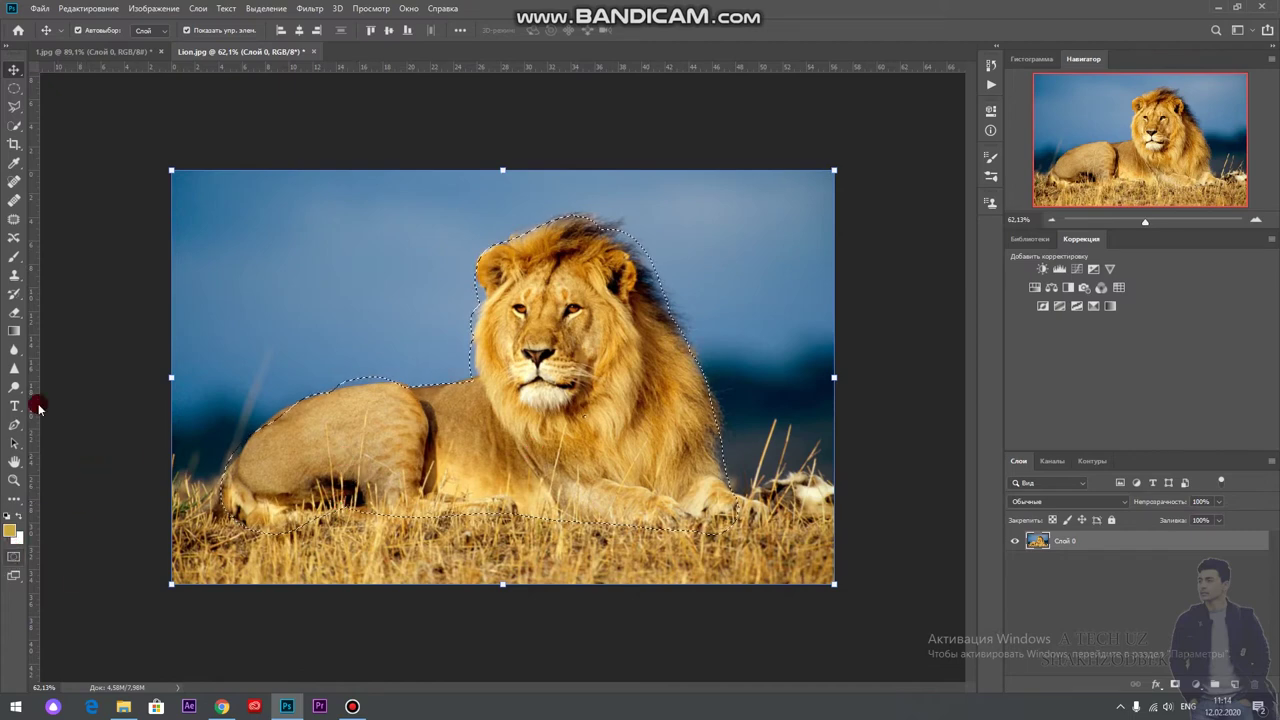
pyautogui.click(12, 124)
pyautogui.click(174, 203)
pyautogui.click(847, 539)
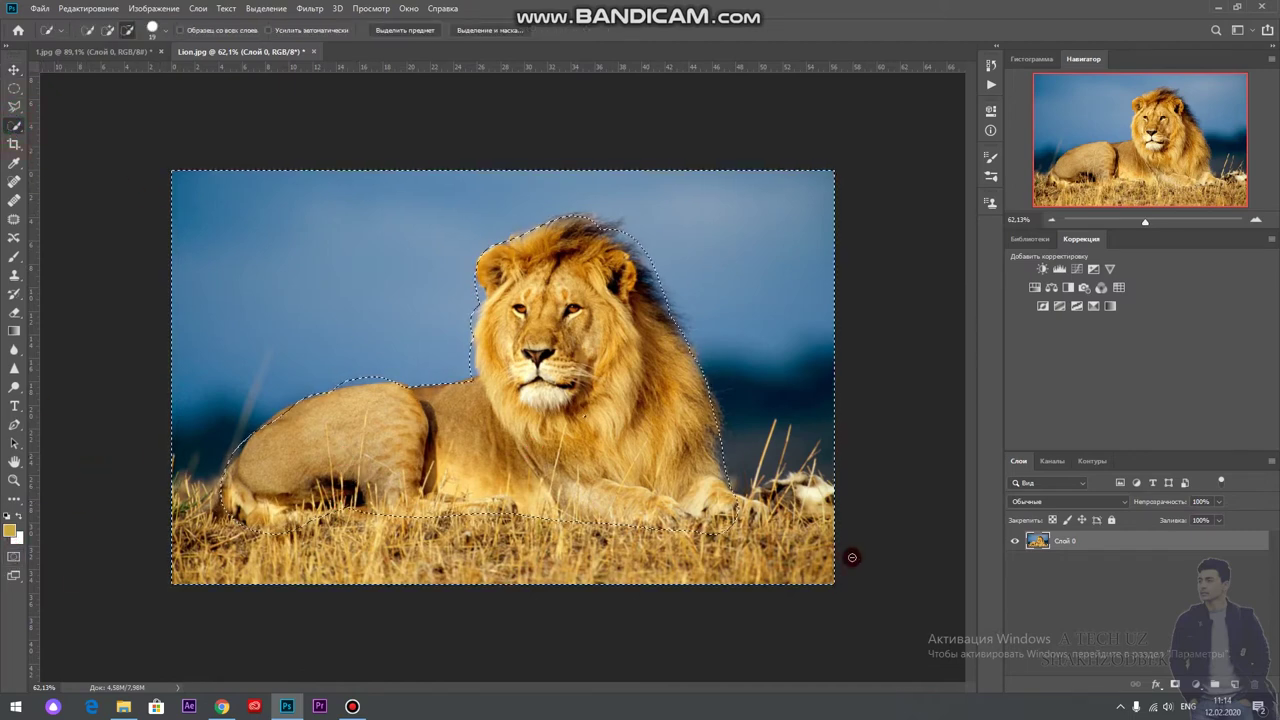
pyautogui.click(234, 223)
pyautogui.click(20, 45)
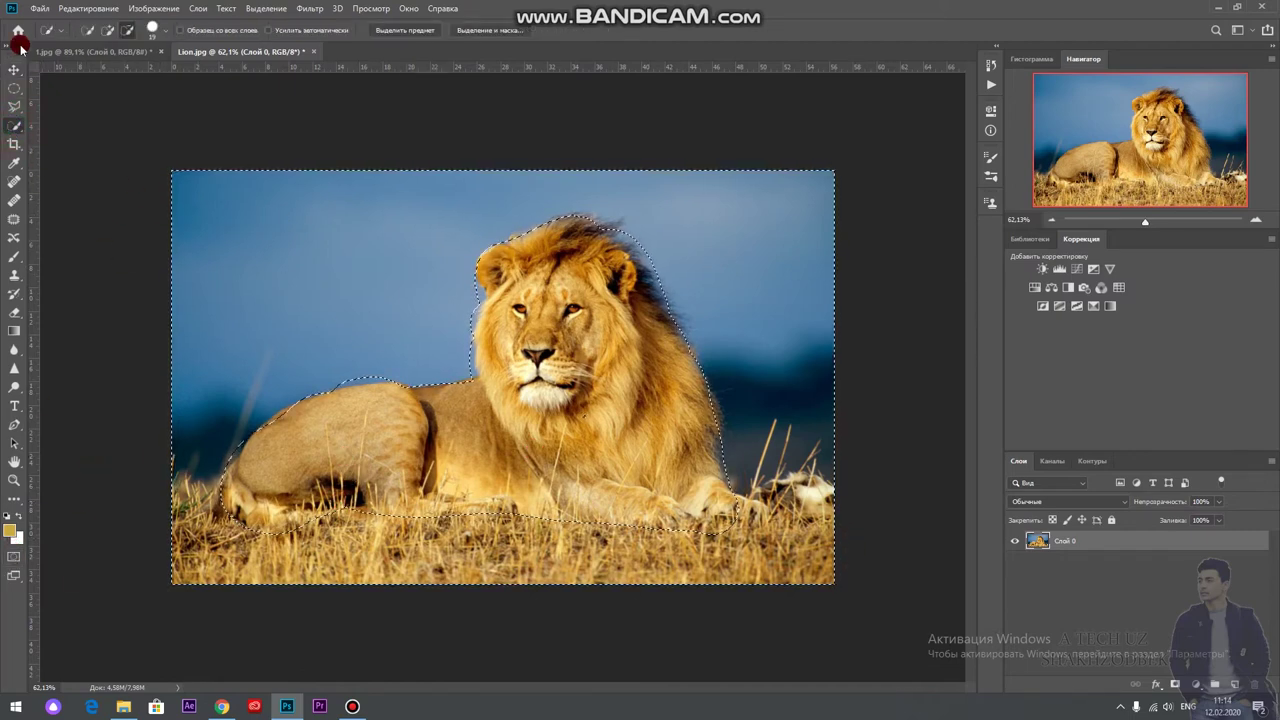
pyautogui.click(1196, 686)
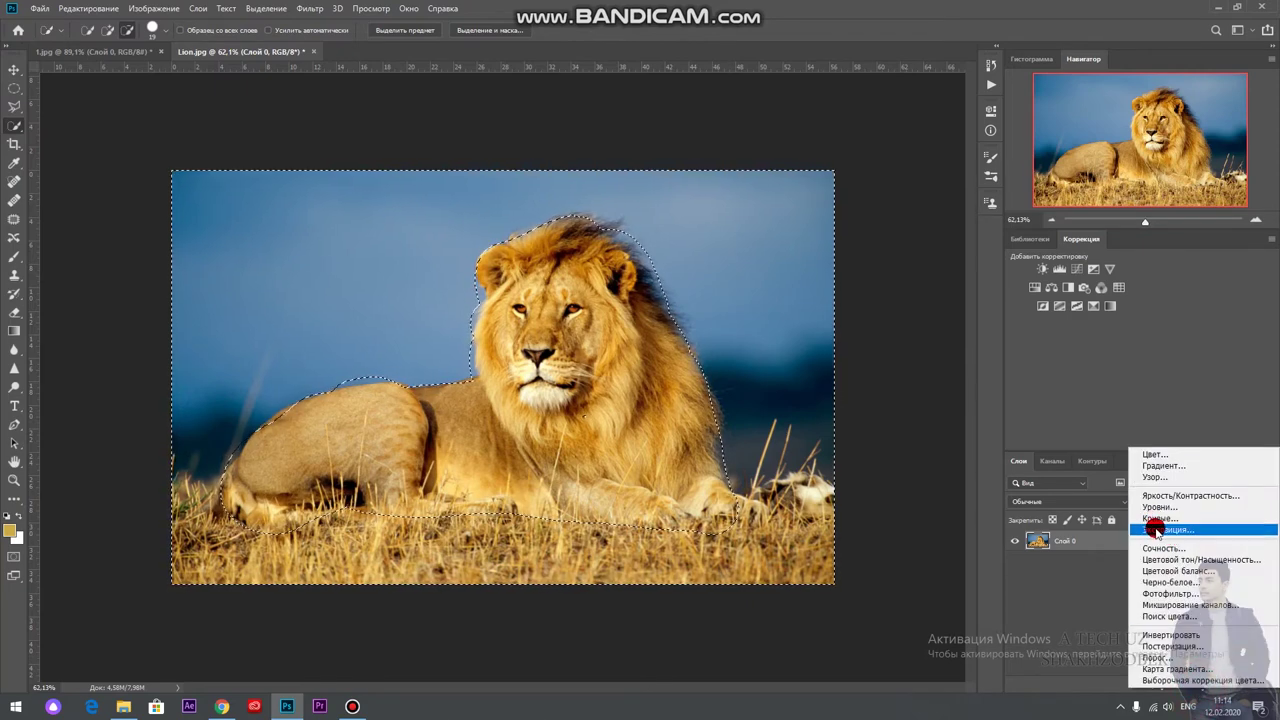
# Add and adjust a trial Exposure layer, then delete it so only Слой 0 remains
pyautogui.click(1152, 529)
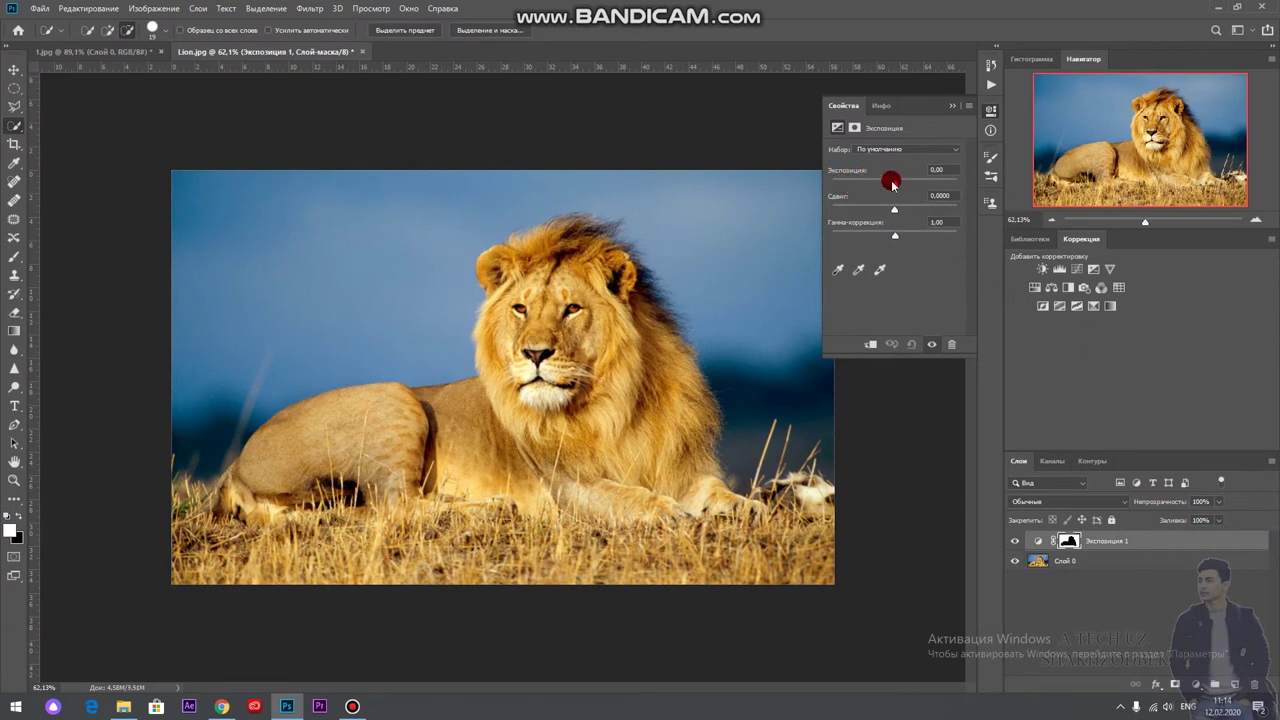
pyautogui.moveTo(892, 183)
pyautogui.mouseDown()
pyautogui.moveTo(942, 193)
pyautogui.moveTo(877, 206)
pyautogui.moveTo(927, 208)
pyautogui.moveTo(888, 209)
pyautogui.moveTo(895, 218)
pyautogui.moveTo(897, 141)
pyautogui.mouseUp()
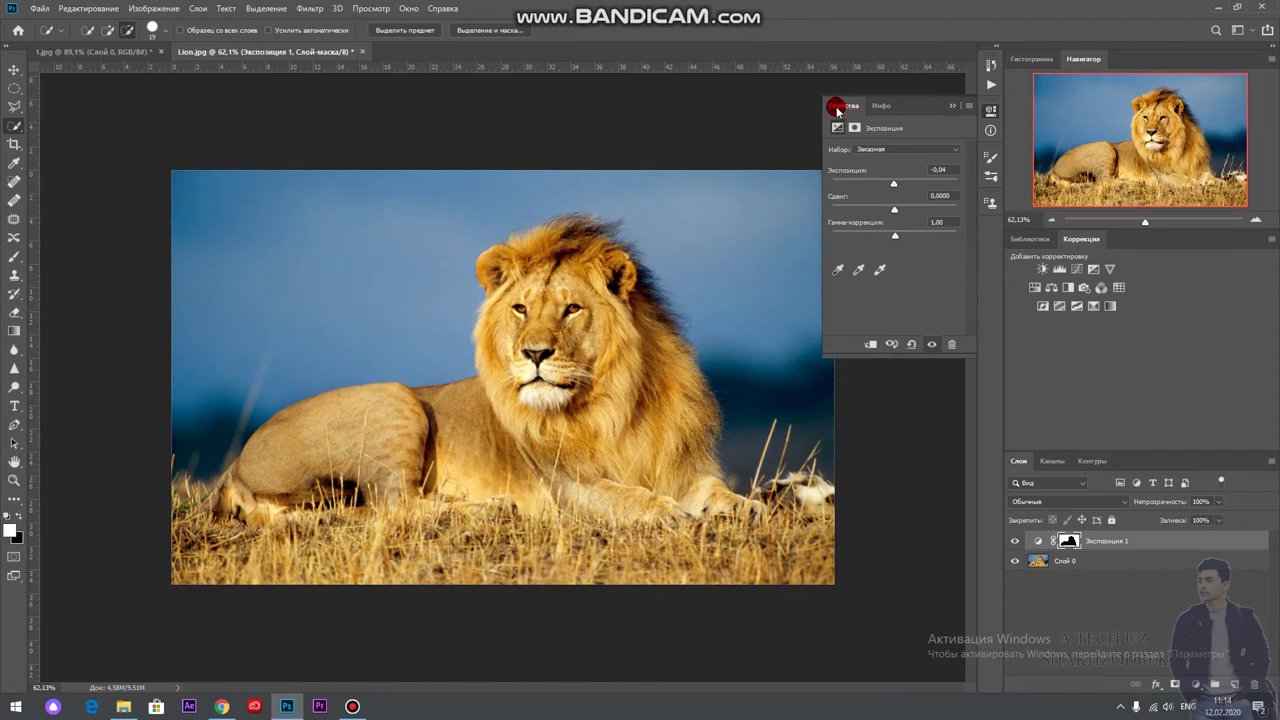
pyautogui.click(838, 110)
pyautogui.click(1114, 540)
pyautogui.press('Delete')
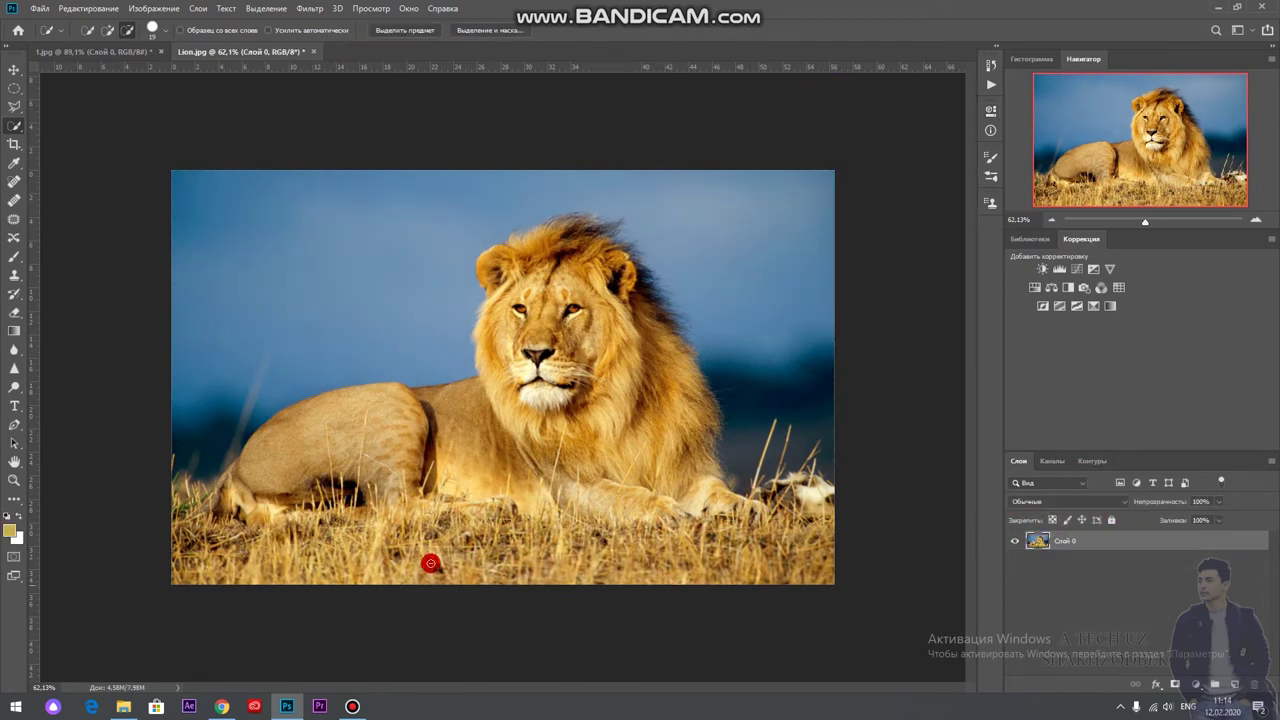
pyautogui.click(14, 558)
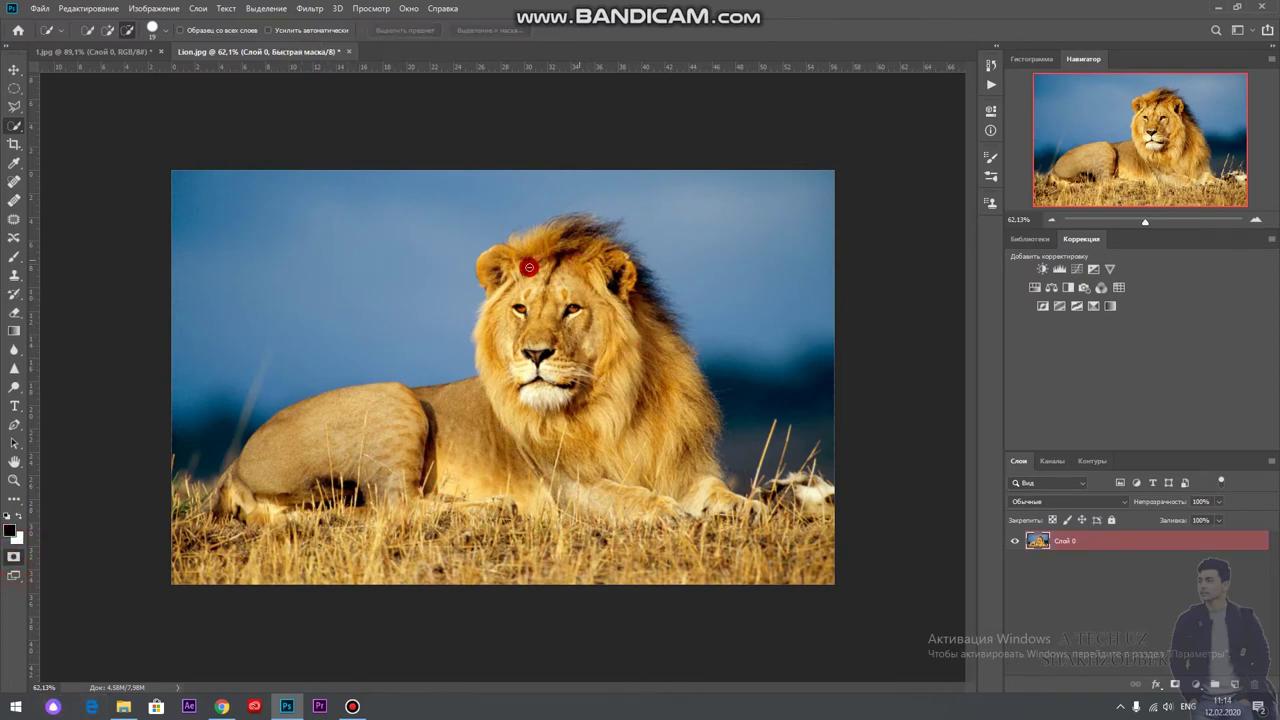
# Brush red Quick Mask over the lion's forehead, mane, right side, back stripe and cheek
pyautogui.moveTo(560, 255)
pyautogui.mouseDown()
pyautogui.moveTo(494, 281)
pyautogui.moveTo(540, 319)
pyautogui.mouseUp()
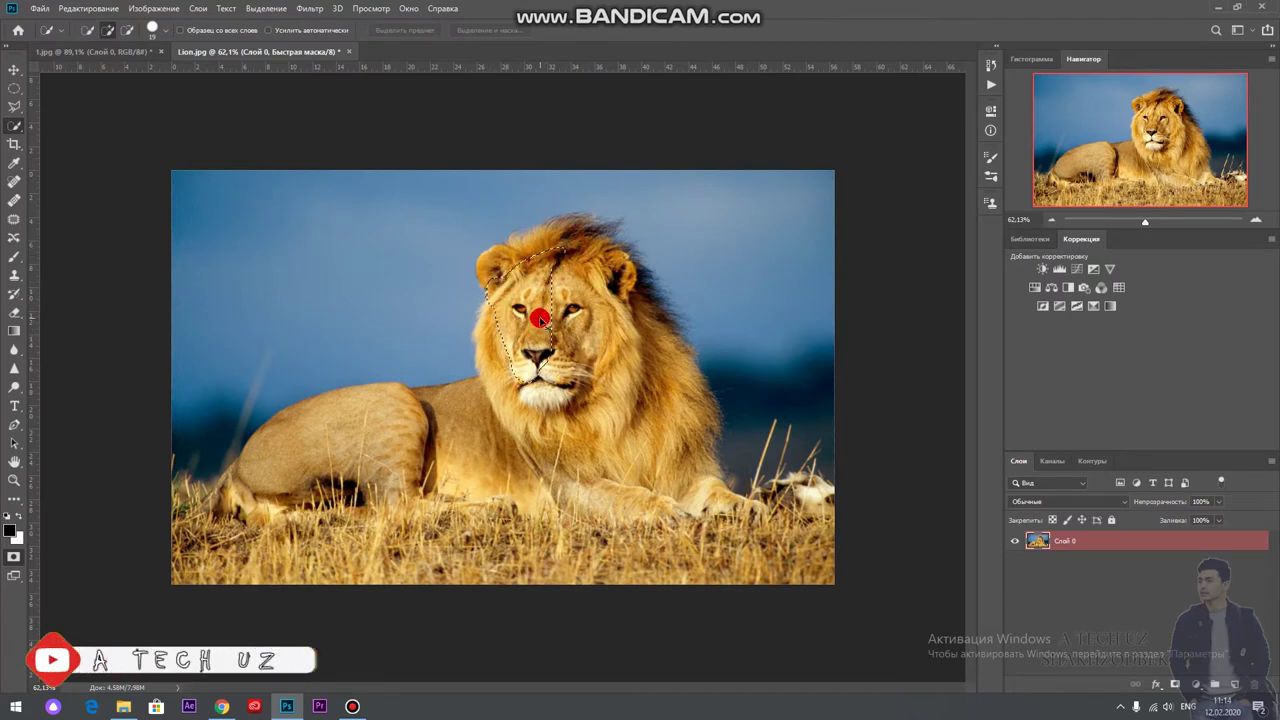
pyautogui.click(9, 262)
pyautogui.moveTo(529, 274)
pyautogui.mouseDown()
pyautogui.moveTo(506, 336)
pyautogui.moveTo(414, 414)
pyautogui.moveTo(294, 423)
pyautogui.moveTo(240, 500)
pyautogui.moveTo(631, 494)
pyautogui.moveTo(740, 525)
pyautogui.moveTo(666, 403)
pyautogui.mouseUp()
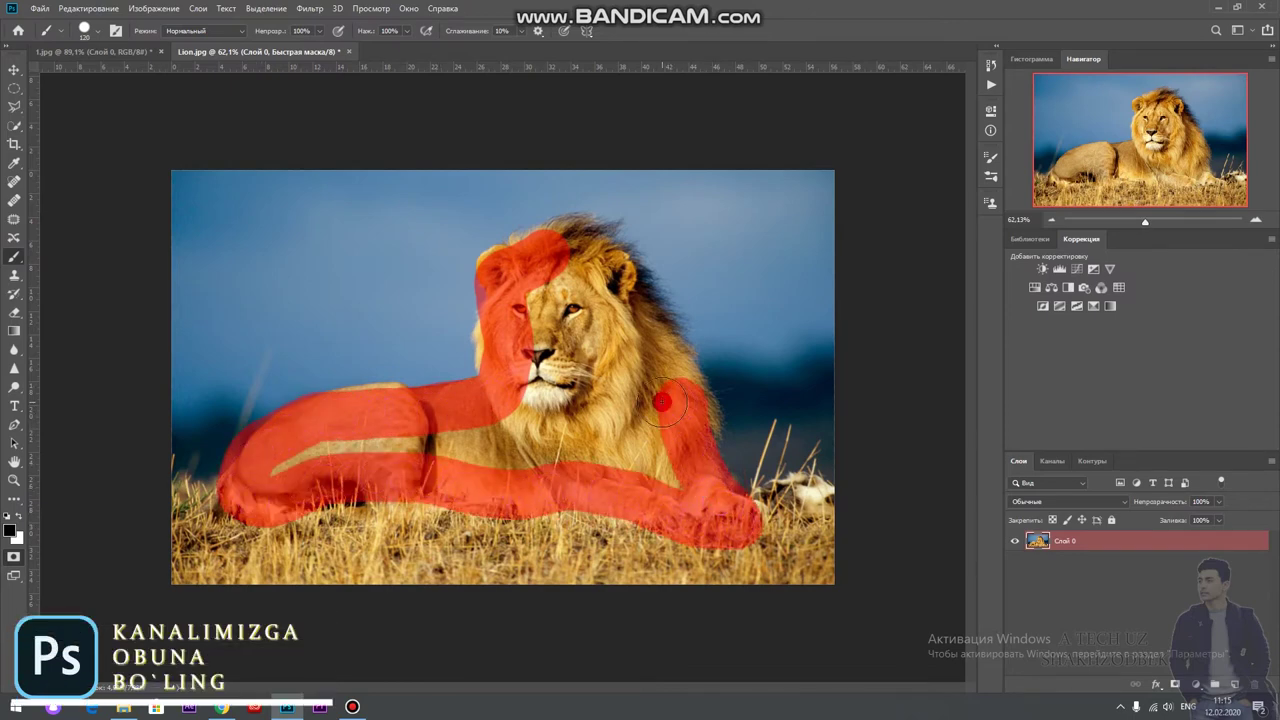
pyautogui.moveTo(556, 264)
pyautogui.mouseDown()
pyautogui.moveTo(575, 238)
pyautogui.moveTo(622, 283)
pyautogui.mouseUp()
pyautogui.moveTo(622, 283)
pyautogui.mouseDown()
pyautogui.moveTo(663, 351)
pyautogui.moveTo(680, 420)
pyautogui.moveTo(566, 277)
pyautogui.moveTo(518, 301)
pyautogui.moveTo(572, 388)
pyautogui.moveTo(651, 437)
pyautogui.moveTo(663, 486)
pyautogui.moveTo(568, 381)
pyautogui.moveTo(606, 443)
pyautogui.moveTo(516, 442)
pyautogui.mouseUp()
pyautogui.moveTo(435, 443)
pyautogui.mouseDown()
pyautogui.moveTo(277, 463)
pyautogui.moveTo(371, 406)
pyautogui.moveTo(415, 410)
pyautogui.mouseUp()
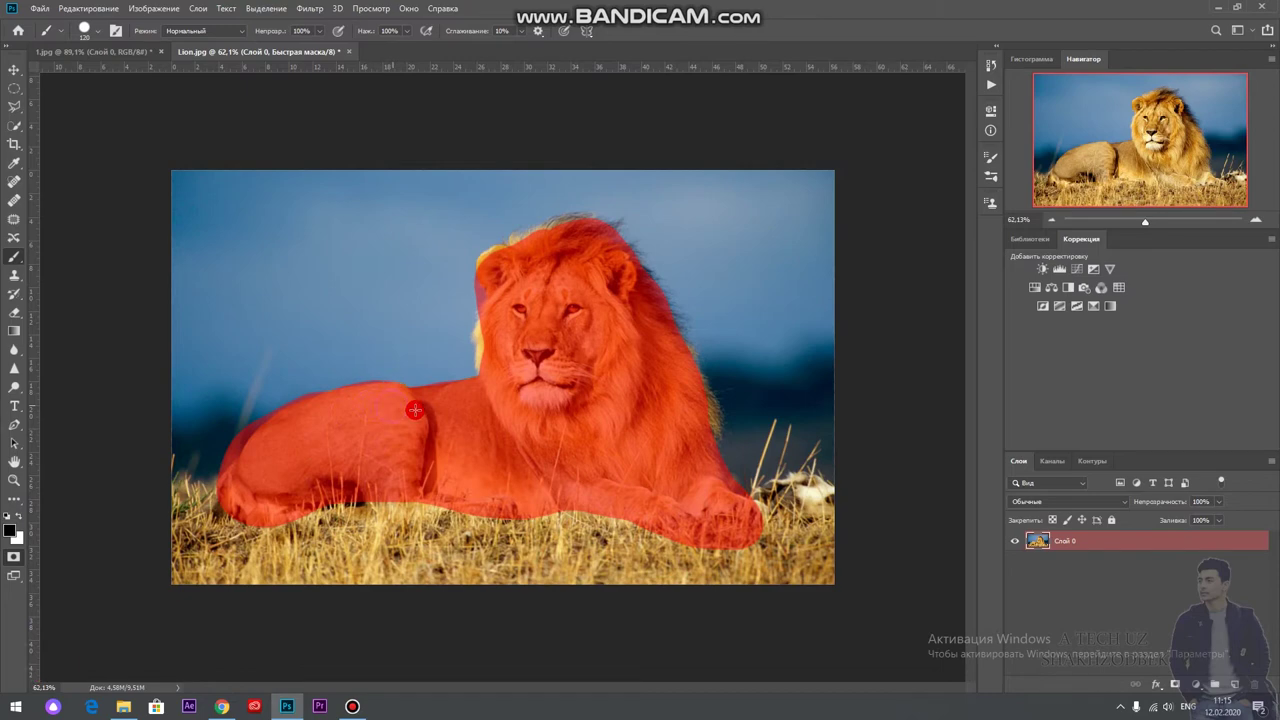
pyautogui.moveTo(498, 370); pyautogui.dragTo(500, 337)
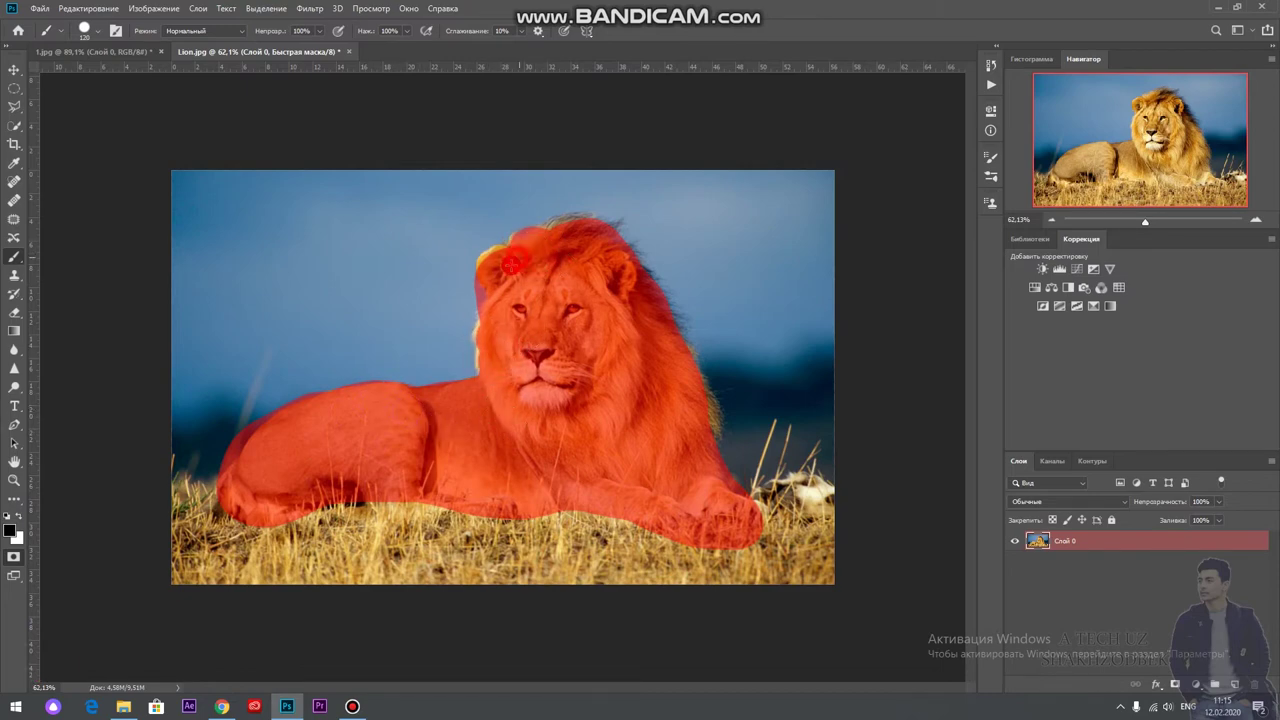
pyautogui.scroll(-1, 565, 350)
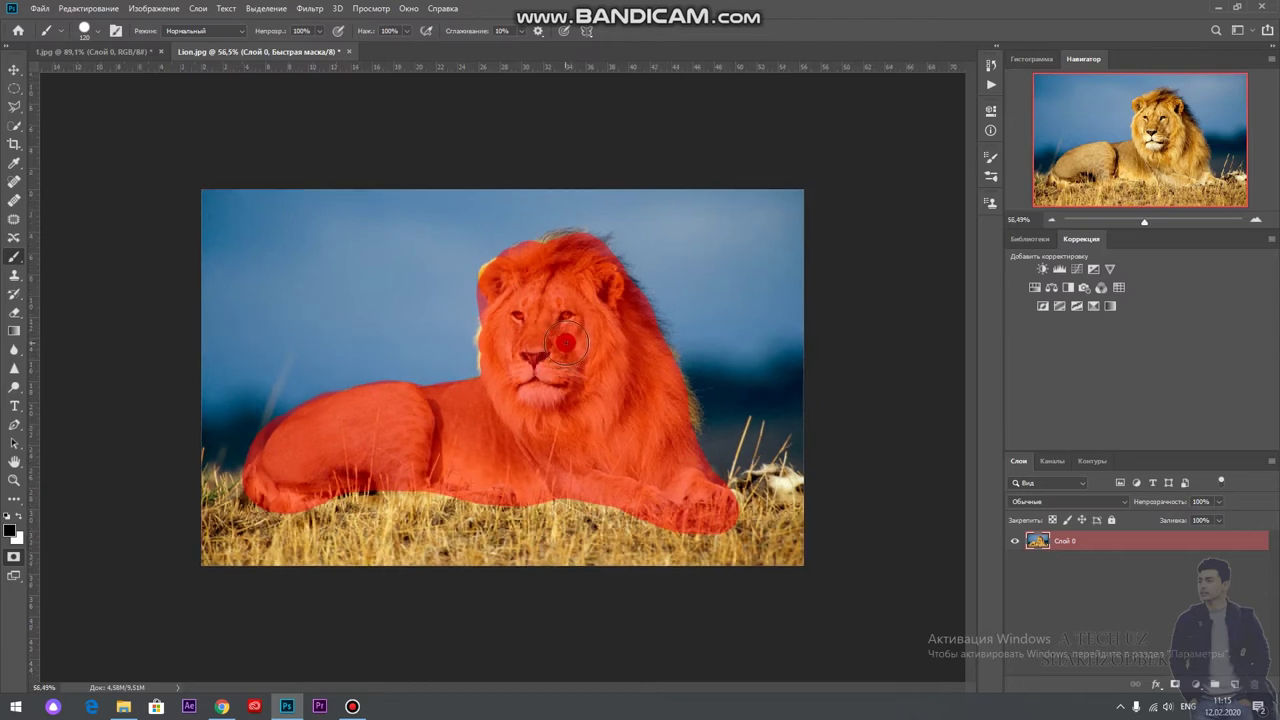
pyautogui.scroll(-1, 570, 349)
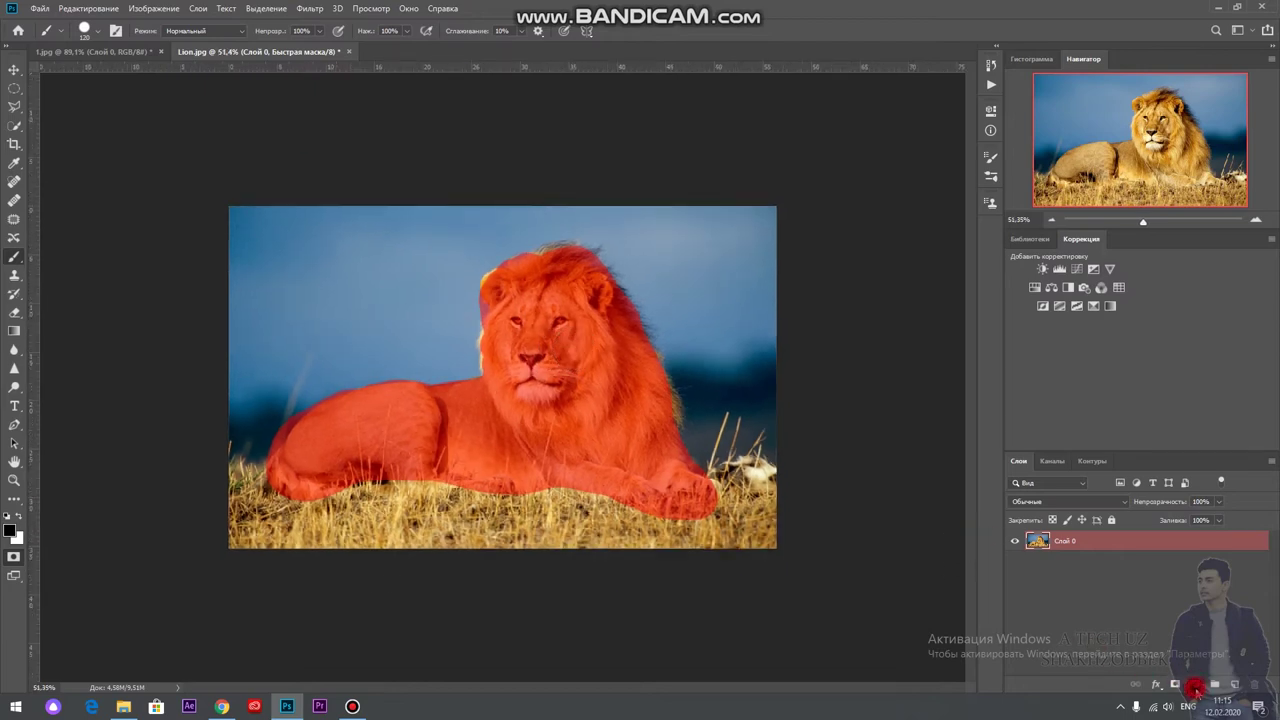
# Add a Hue/Saturation adjustment layer and shift the picture's hue
pyautogui.click(1195, 687)
pyautogui.click(1178, 558)
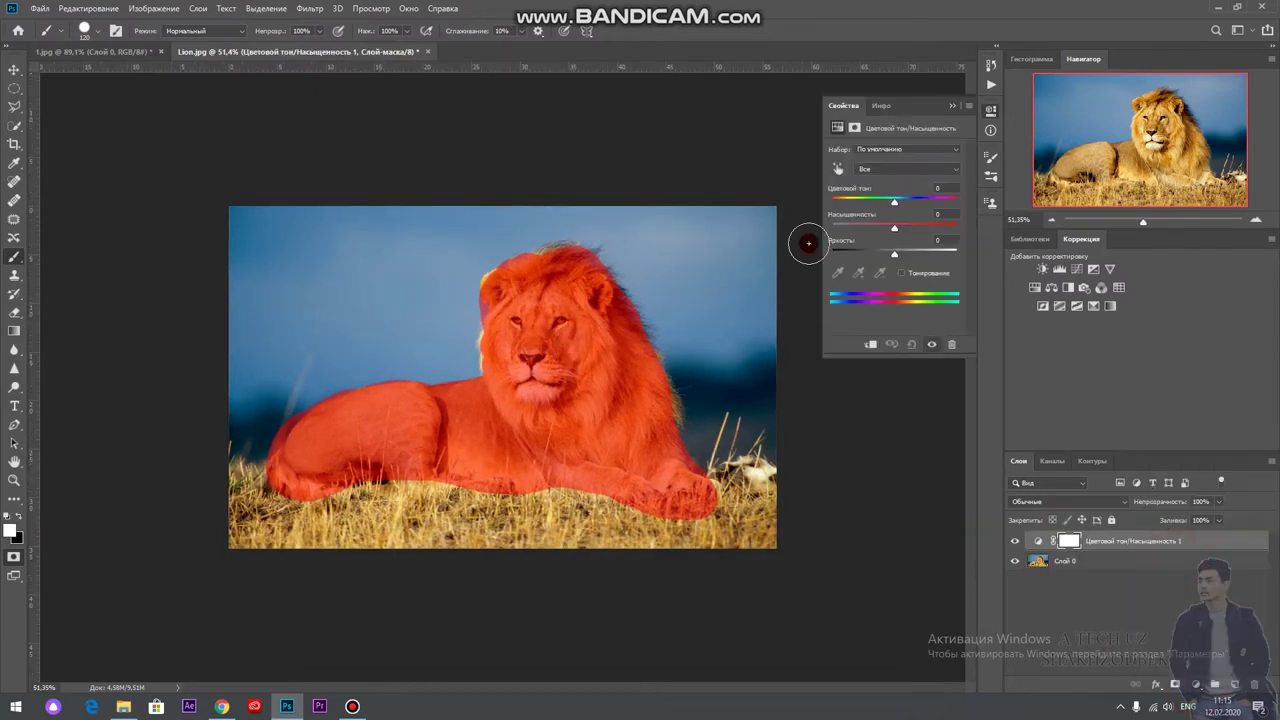
pyautogui.moveTo(856, 204)
pyautogui.mouseDown()
pyautogui.moveTo(894, 211)
pyautogui.moveTo(873, 222)
pyautogui.mouseUp()
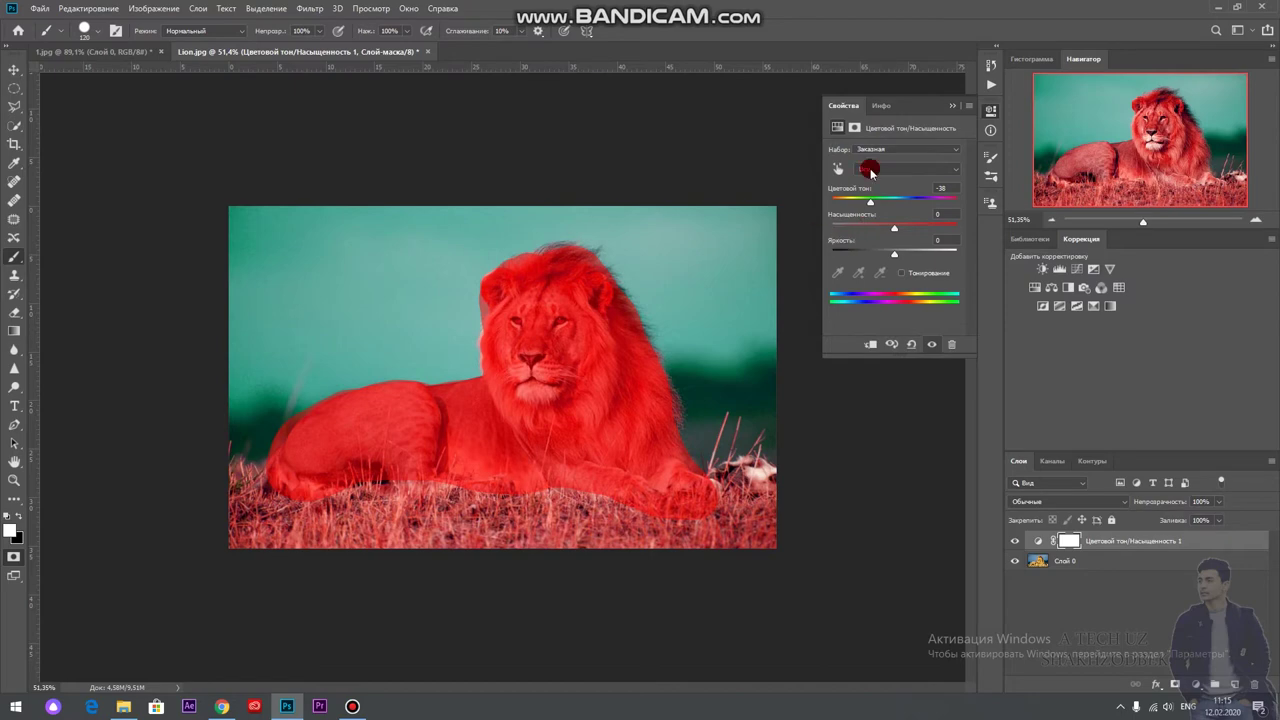
pyautogui.click(845, 105)
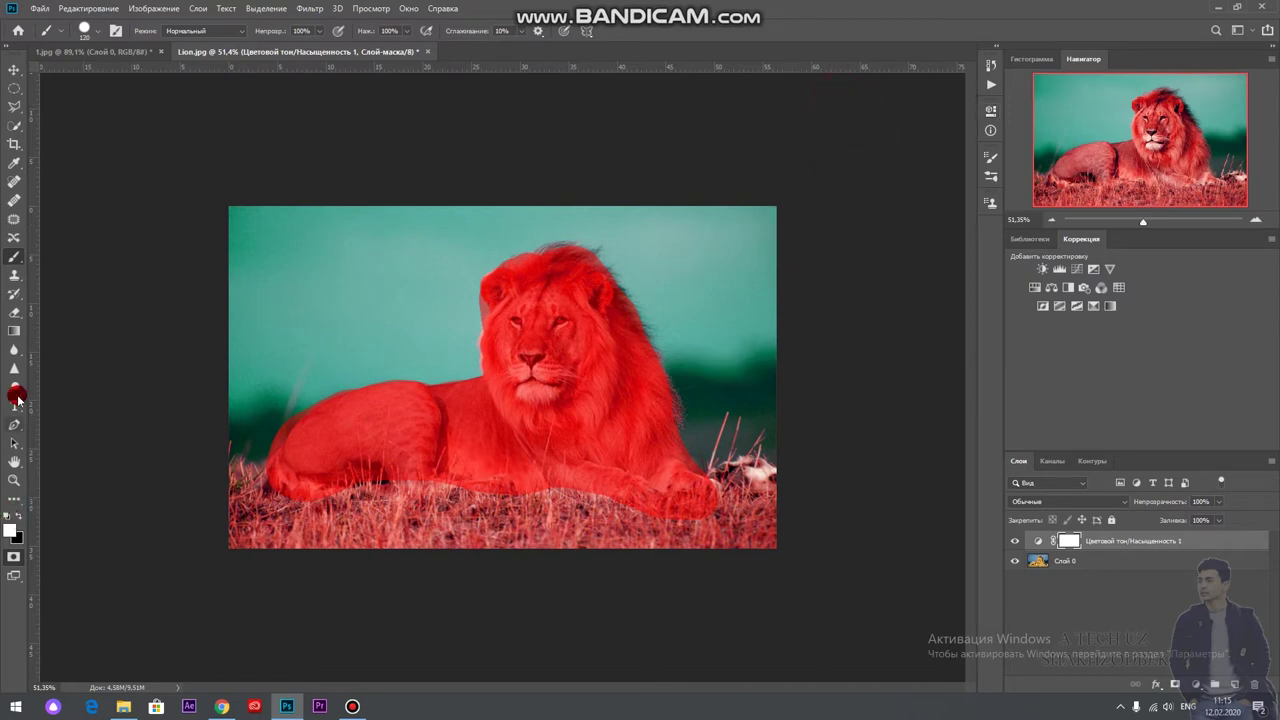
# Turn the Quick Mask into a selection and delete the first Hue/Saturation layer
pyautogui.click(12, 563)
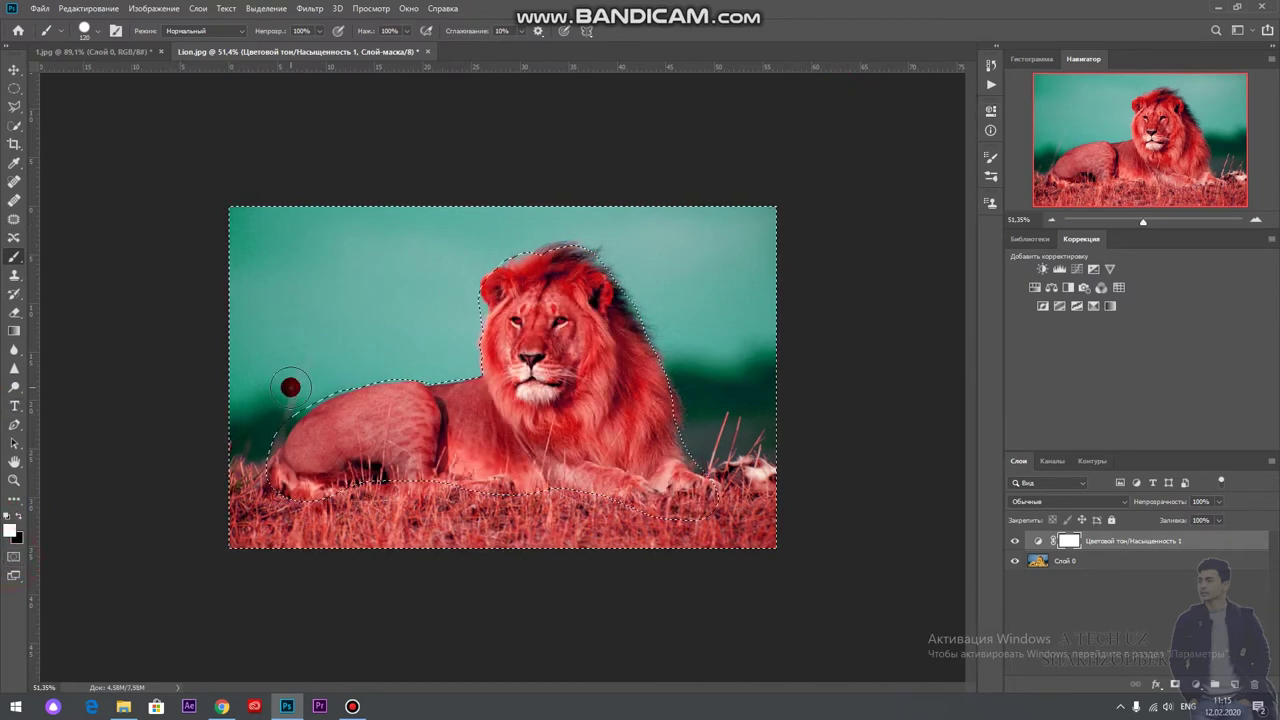
pyautogui.scroll(-1, 290, 387)
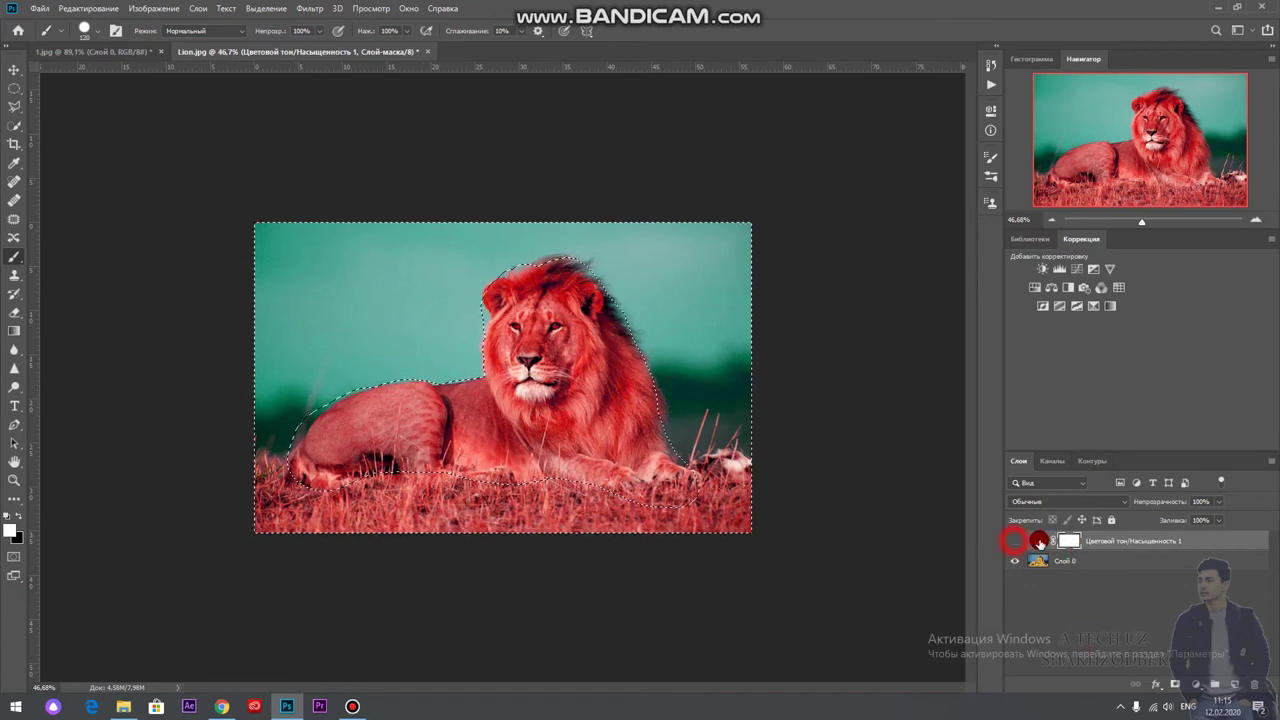
pyautogui.click(1014, 541)
pyautogui.click(1105, 541)
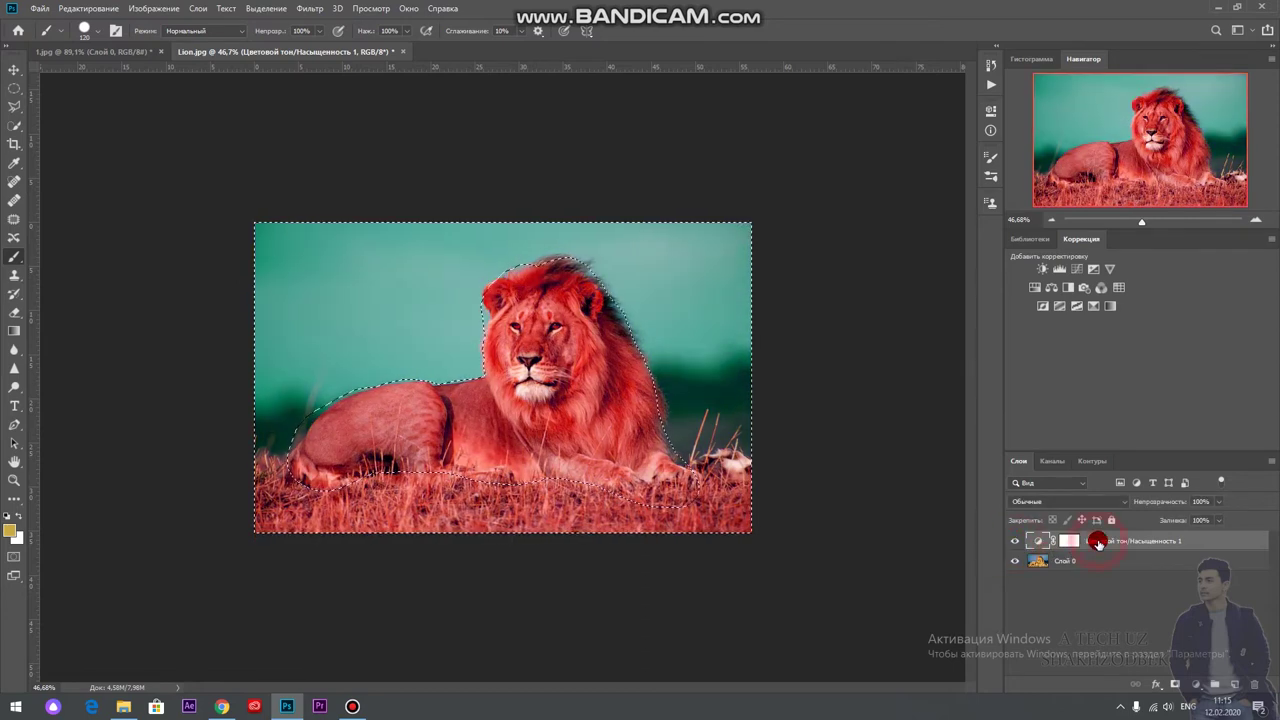
pyautogui.press('Delete')
pyautogui.click(610, 263)
pyautogui.rightClick(1085, 541)
pyautogui.click(897, 212)
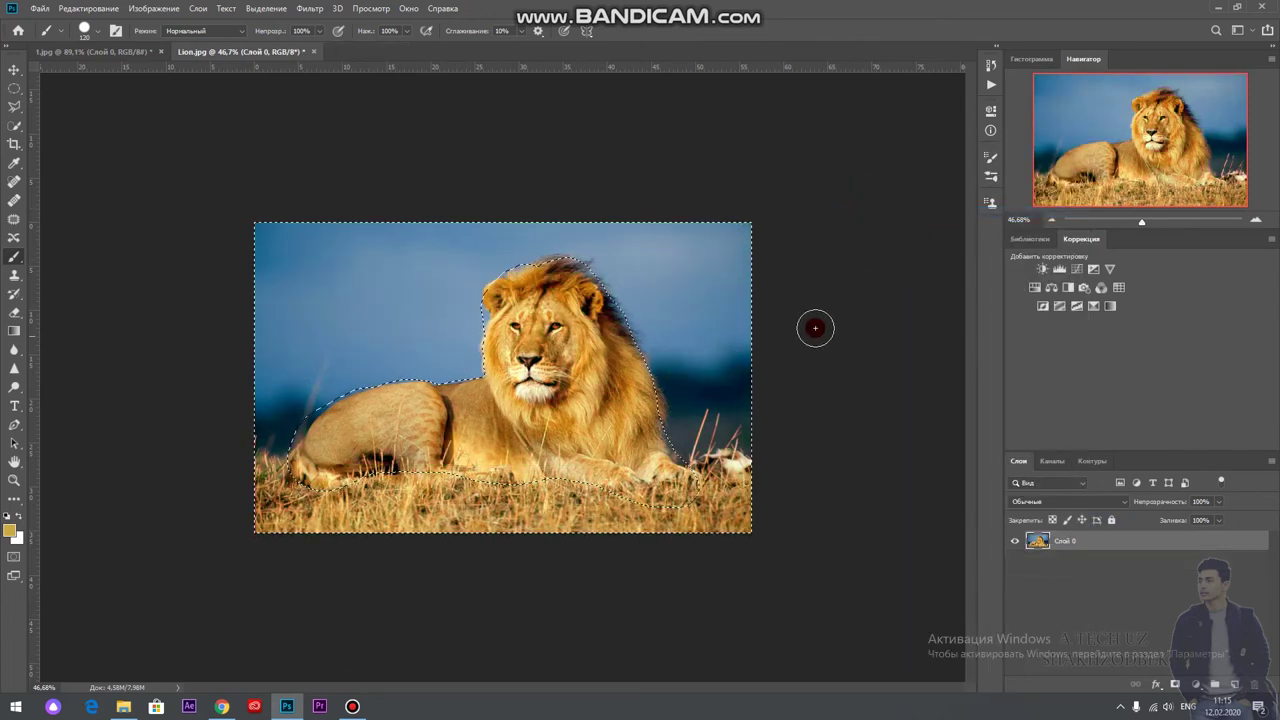
# Add a selection-masked Hue/Saturation layer shifting hue so the sky turns teal and grass pink
pyautogui.click(1200, 688)
pyautogui.click(1185, 562)
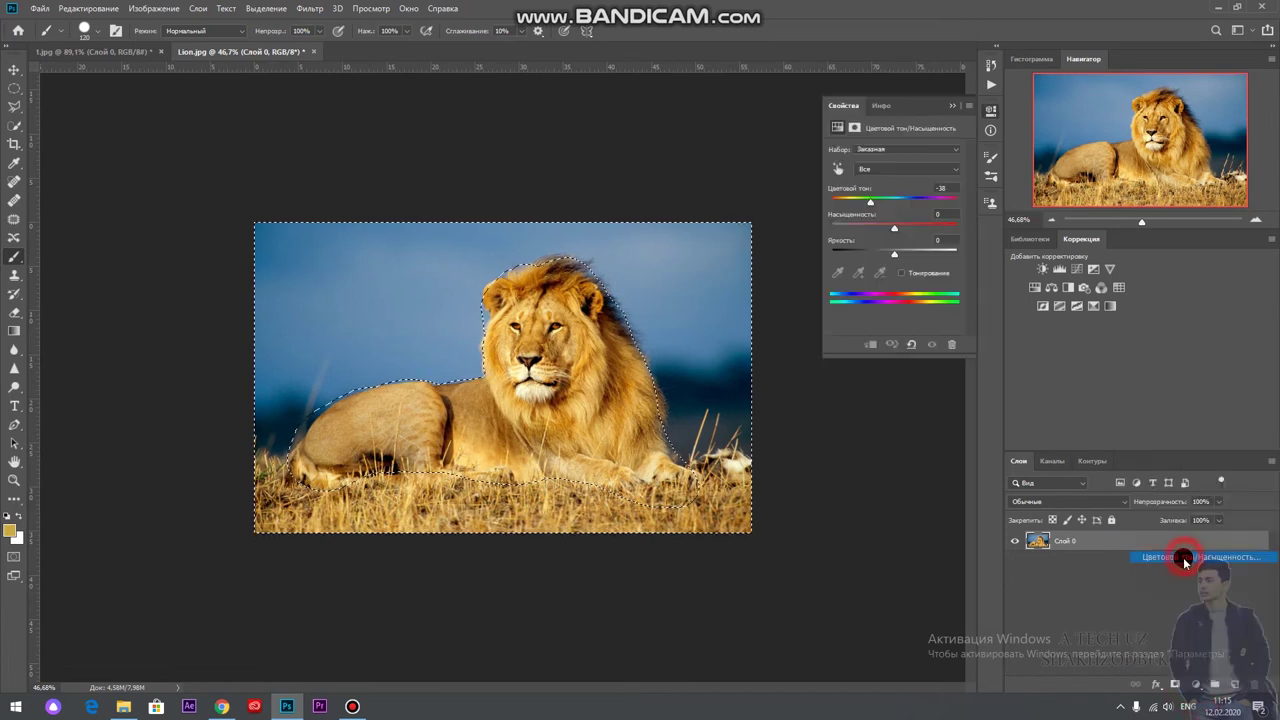
pyautogui.moveTo(890, 205)
pyautogui.mouseDown()
pyautogui.moveTo(849, 209)
pyautogui.moveTo(877, 214)
pyautogui.moveTo(877, 234)
pyautogui.mouseUp()
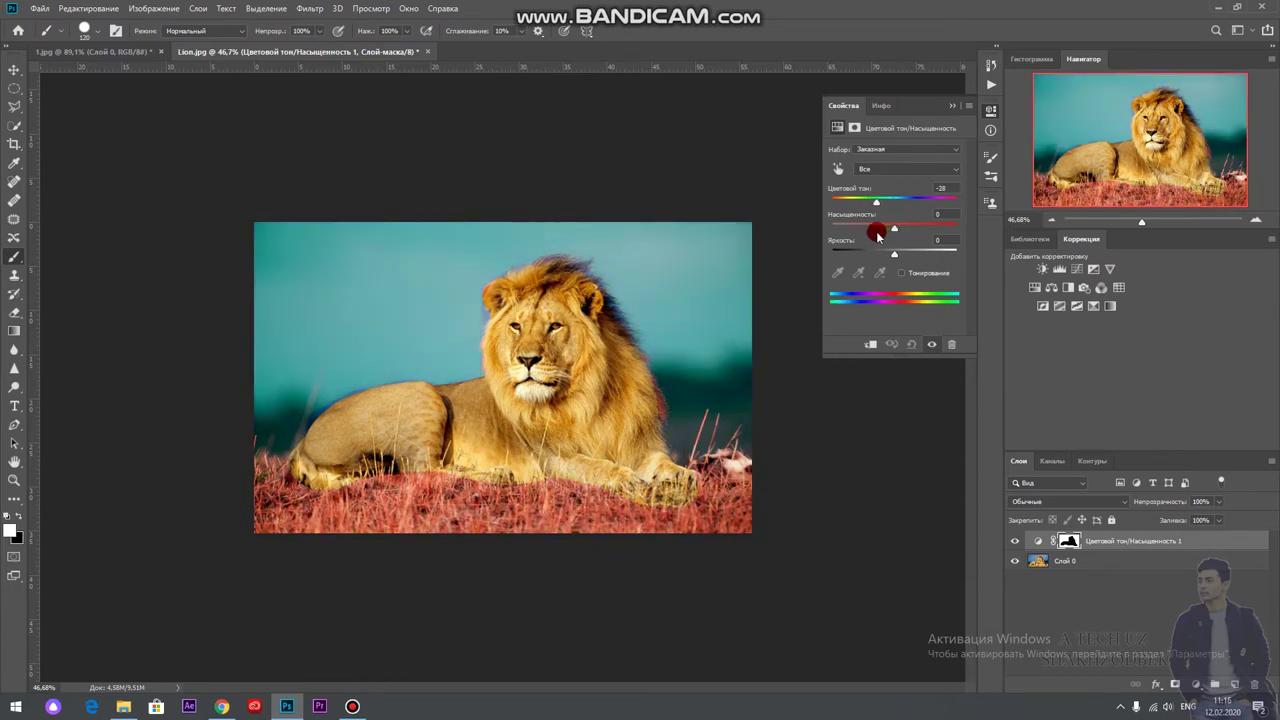
pyautogui.click(937, 142)
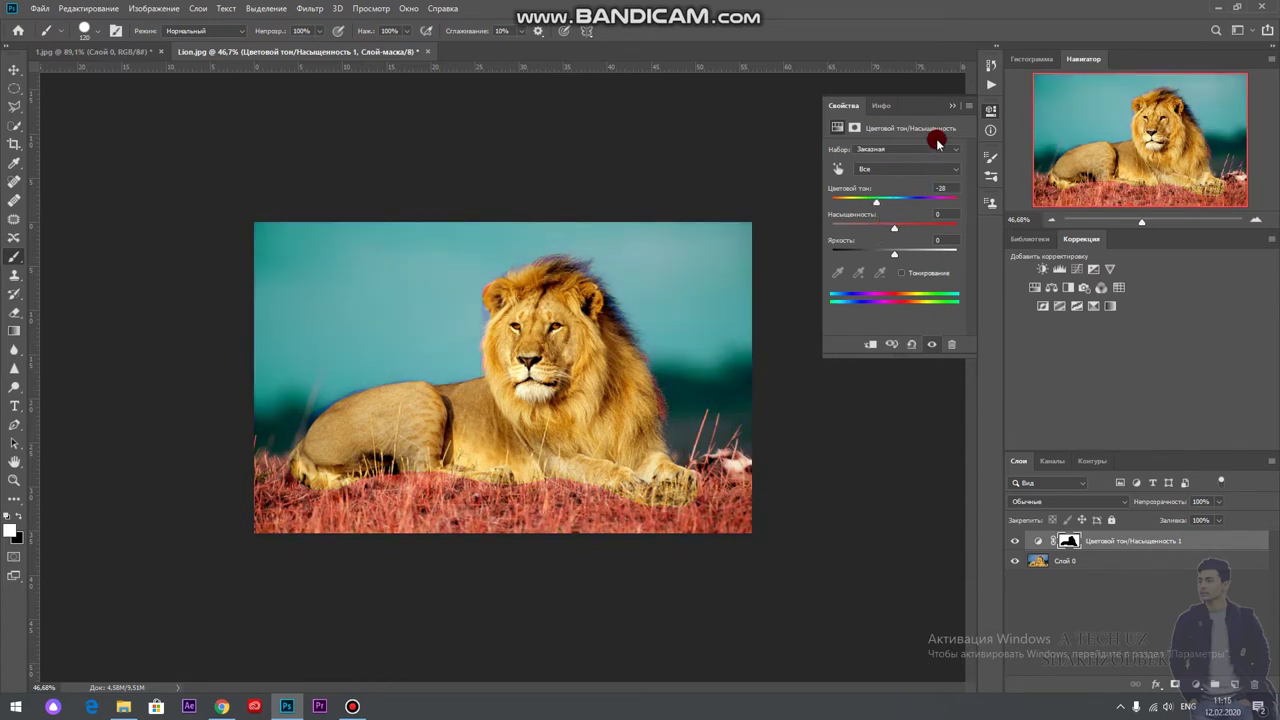
pyautogui.click(849, 107)
# Try a Quick Mask stroke over the lion's ear, undo it, and start dragging the lion
pyautogui.click(13, 557)
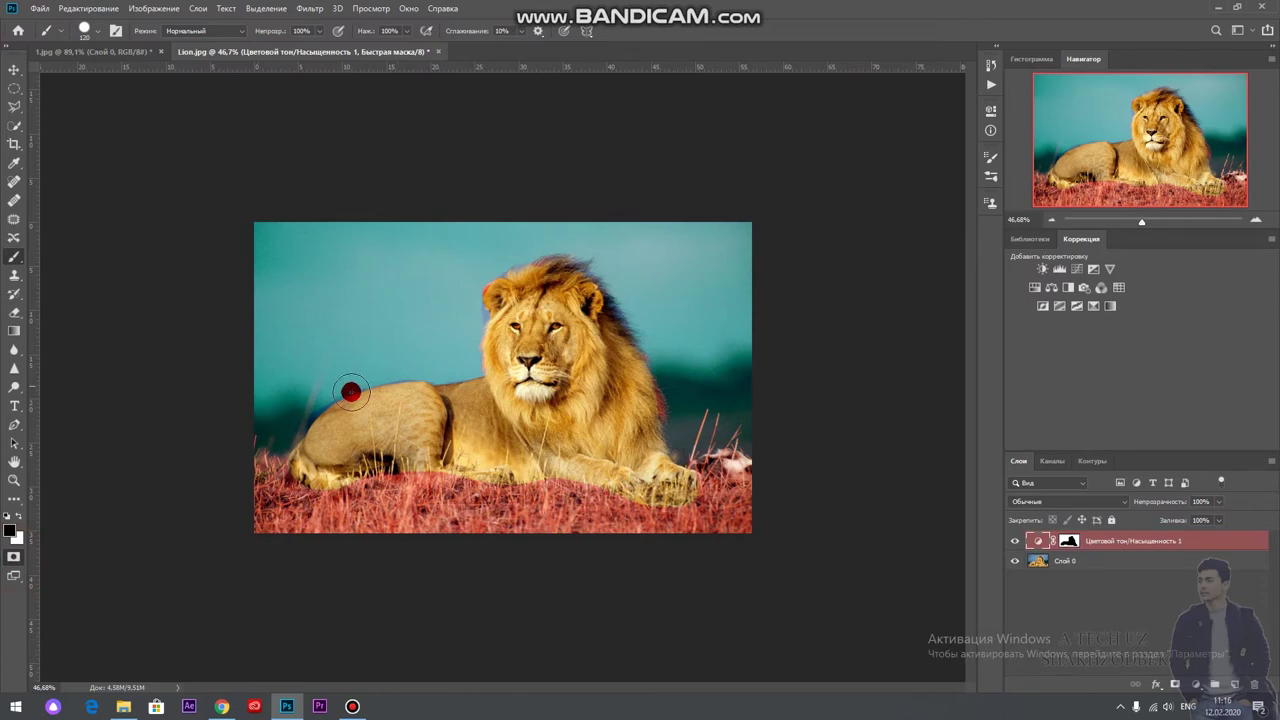
pyautogui.scroll(2, 461, 345)
pyautogui.scroll(3, 461, 345)
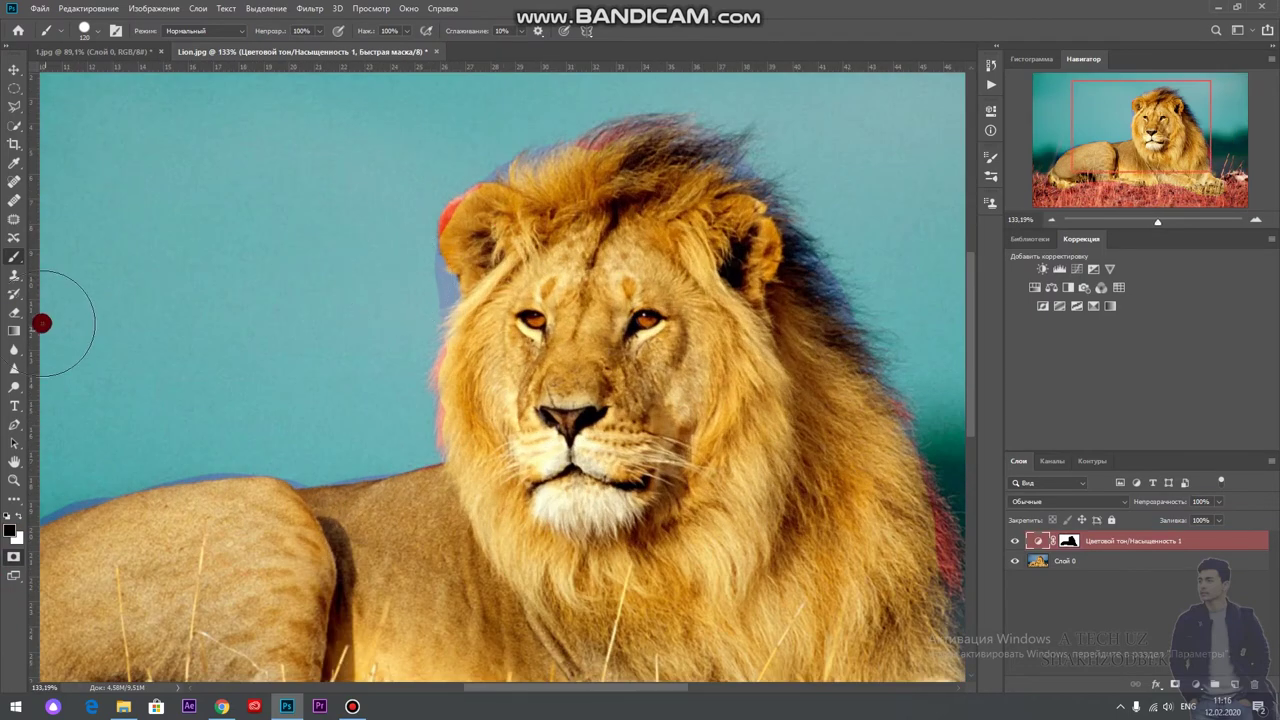
pyautogui.moveTo(510, 300)
pyautogui.mouseDown()
pyautogui.moveTo(505, 262)
pyautogui.moveTo(470, 220)
pyautogui.moveTo(600, 177)
pyautogui.moveTo(624, 183)
pyautogui.mouseUp()
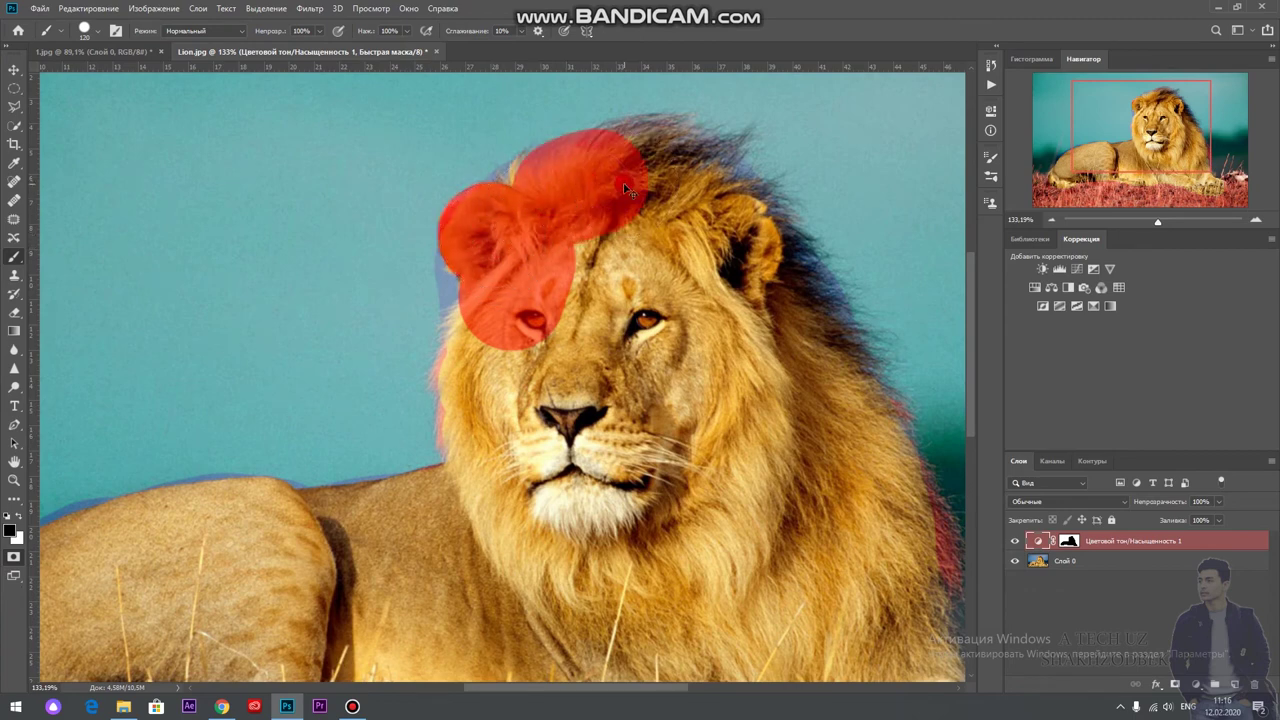
pyautogui.hotkey('ctrl', 'z')
pyautogui.hotkey('ctrl', 'z')
pyautogui.hotkey('ctrl', 'z')
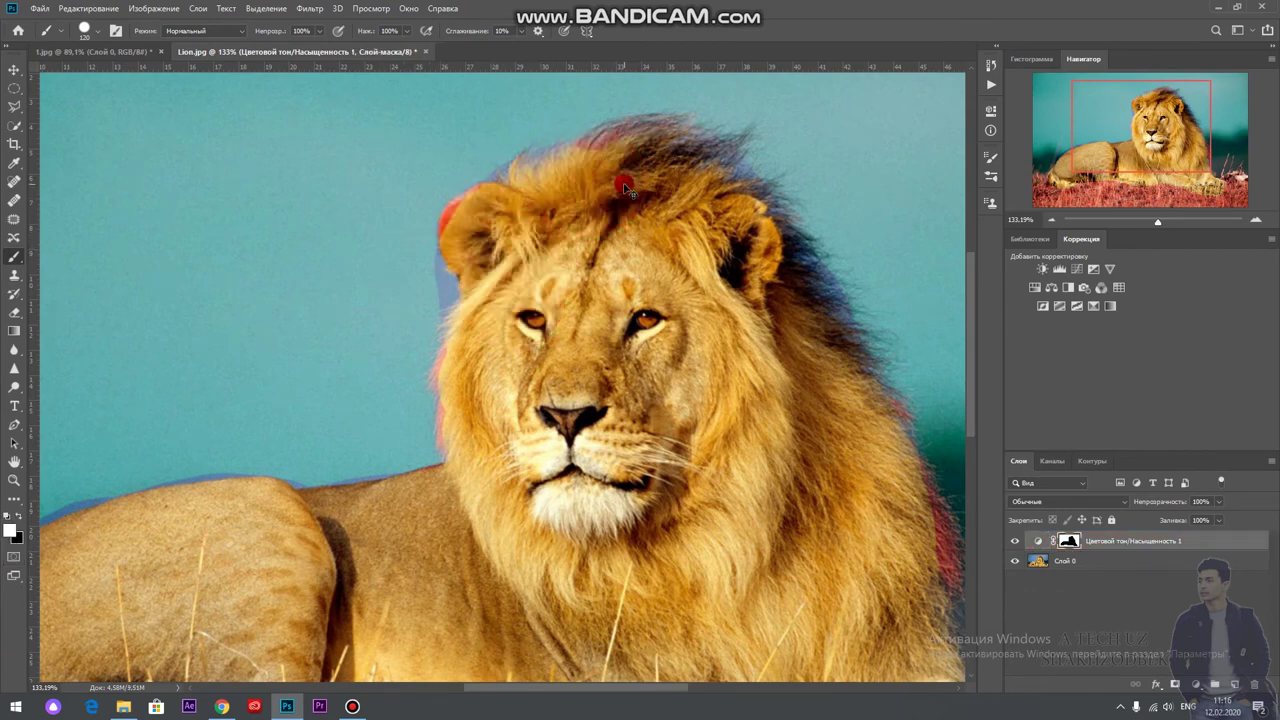
pyautogui.press('\\')
pyautogui.scroll(-2, 608, 229)
pyautogui.scroll(-2, 590, 269)
pyautogui.scroll(2, 590, 269)
pyautogui.scroll(2, 555, 299)
pyautogui.click(16, 72)
pyautogui.moveTo(557, 351); pyautogui.dragTo(100, 55)
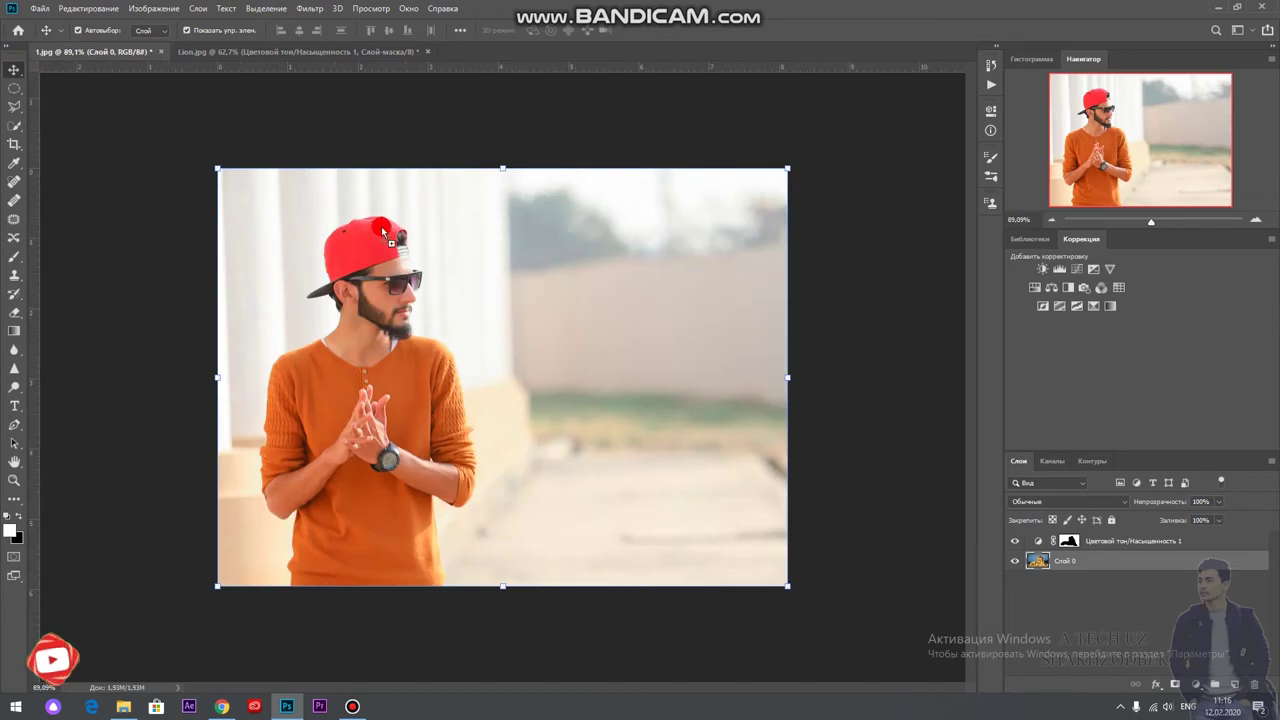
# Drop the lion into 1.jpg as Слой 1, scaled down at lower right beside the man
pyautogui.moveTo(100, 55); pyautogui.dragTo(523, 346)
pyautogui.moveTo(786, 197); pyautogui.dragTo(486, 370)
pyautogui.moveTo(426, 410); pyautogui.dragTo(646, 418)
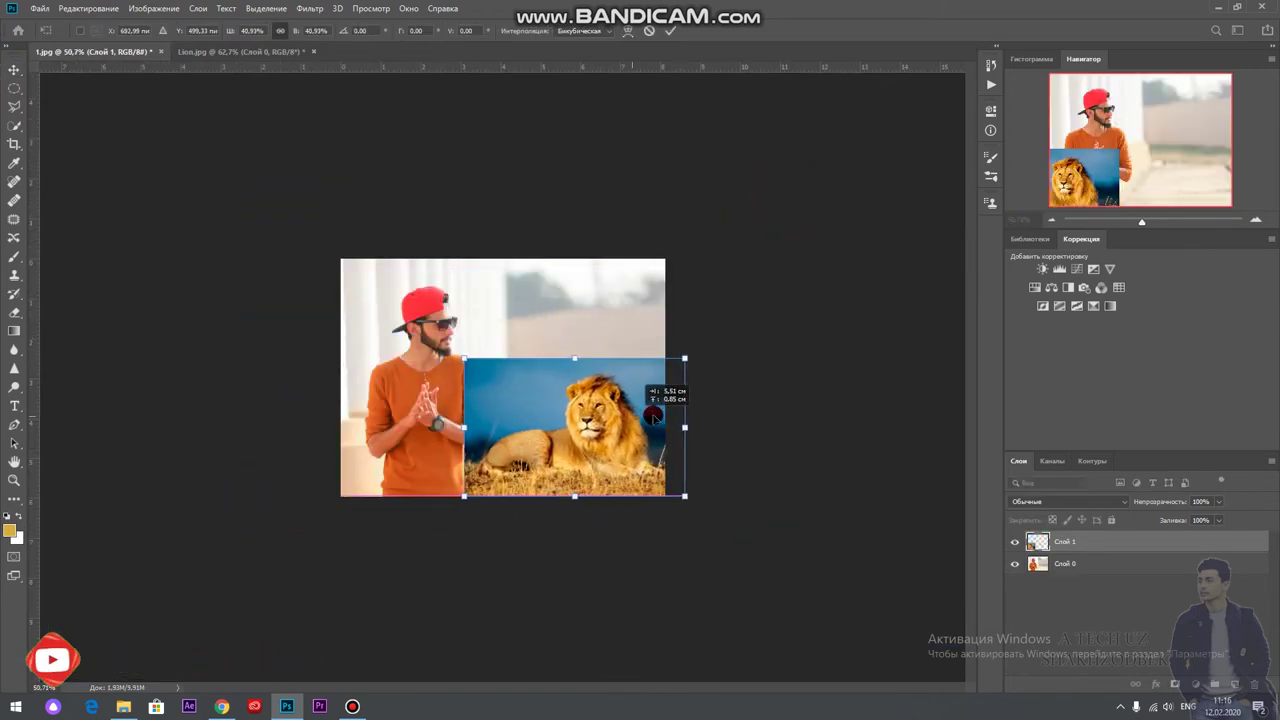
pyautogui.moveTo(684, 358); pyautogui.dragTo(664, 382)
pyautogui.moveTo(565, 441)
pyautogui.mouseDown()
pyautogui.moveTo(598, 416)
pyautogui.moveTo(582, 436)
pyautogui.mouseUp()
pyautogui.scroll(2, 582, 436)
pyautogui.click(669, 30)
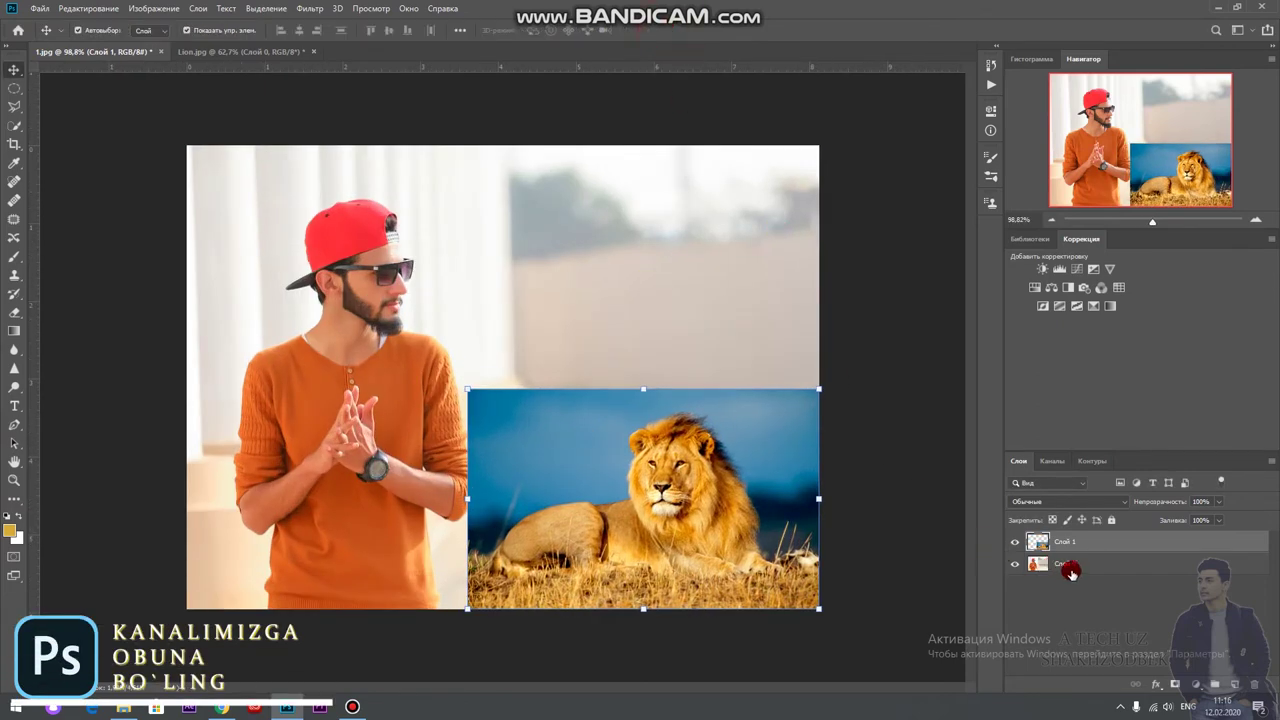
pyautogui.click(1064, 572)
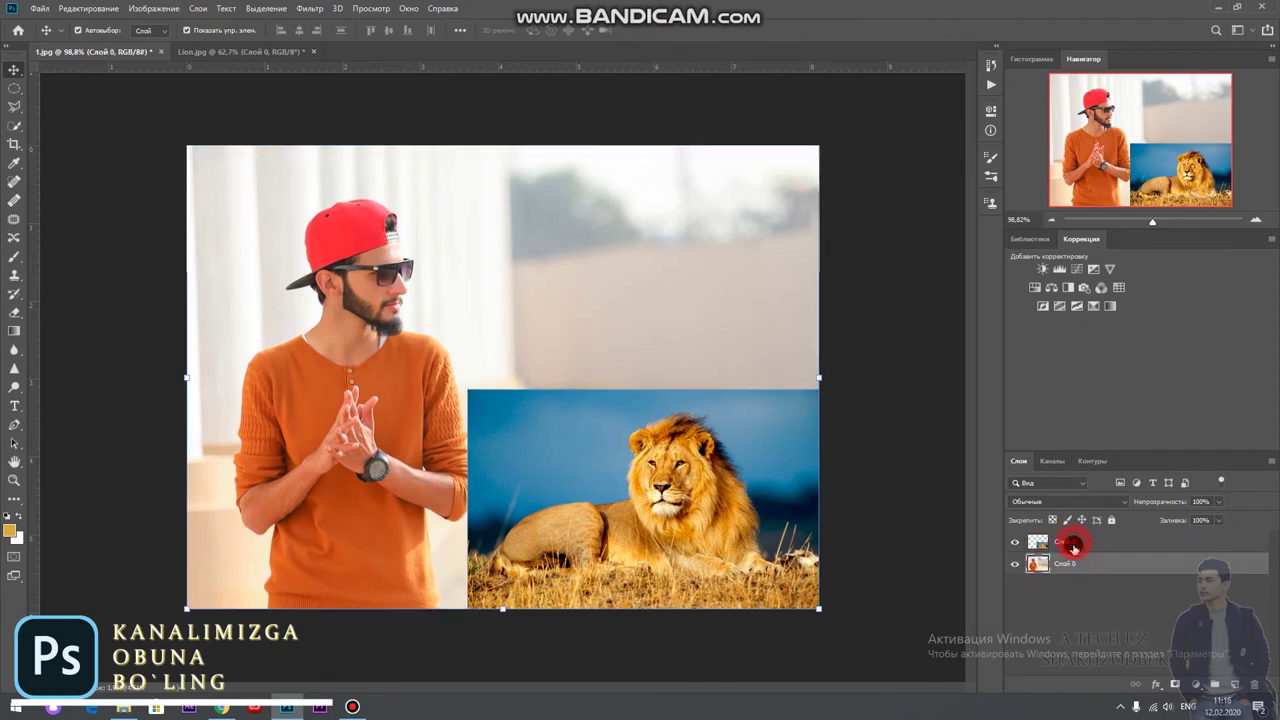
pyautogui.click(1074, 543)
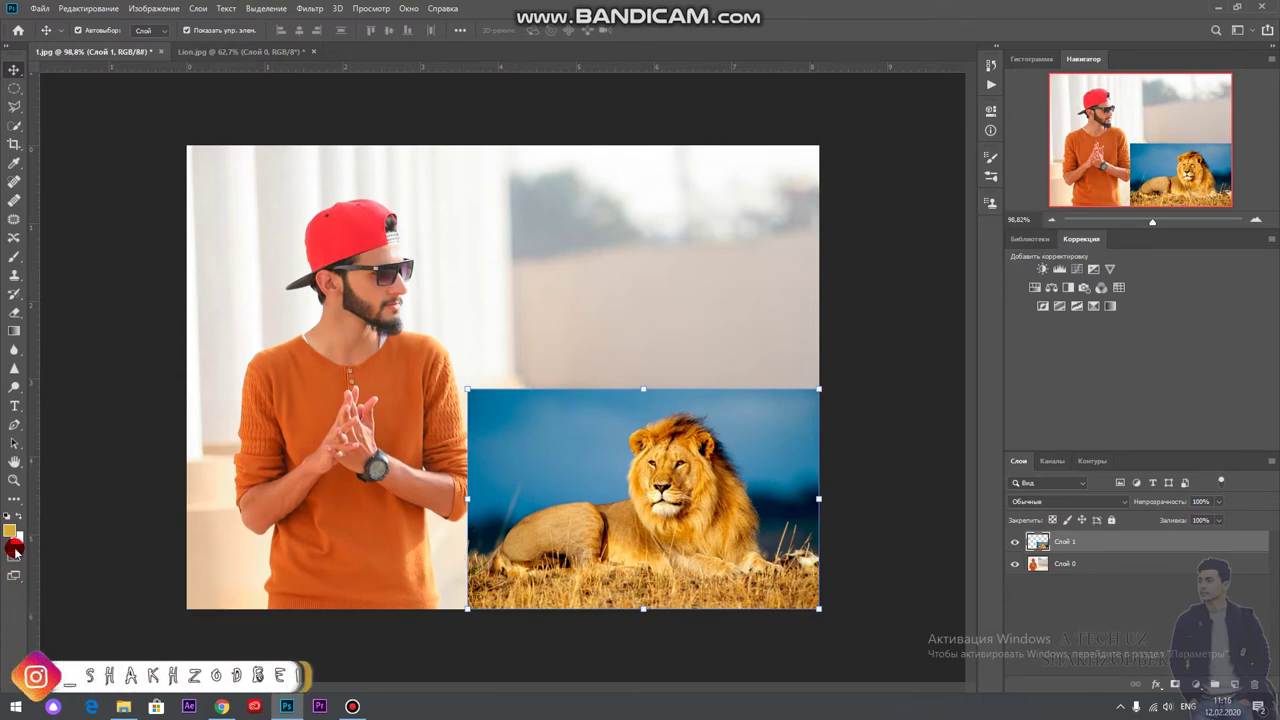
# Quick-mask the lion in 1.jpg, convert it to a selection, and erase the surrounding sky
pyautogui.click(13, 556)
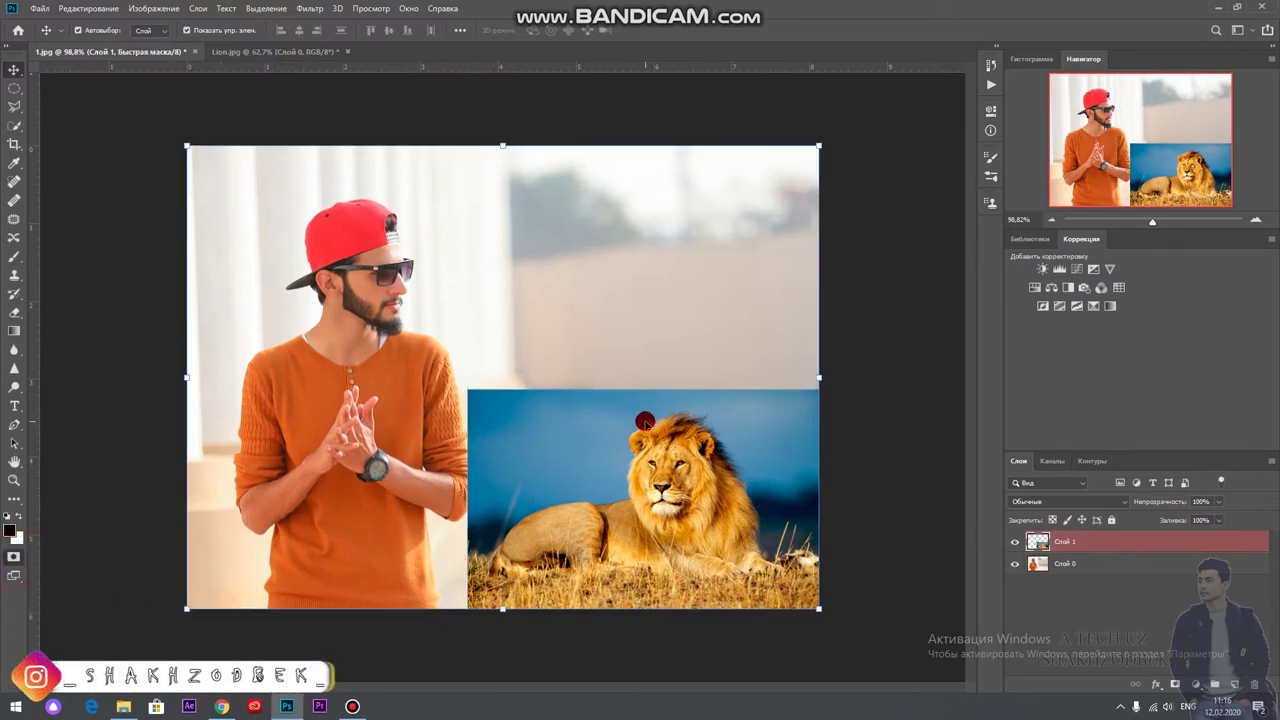
pyautogui.click(14, 256)
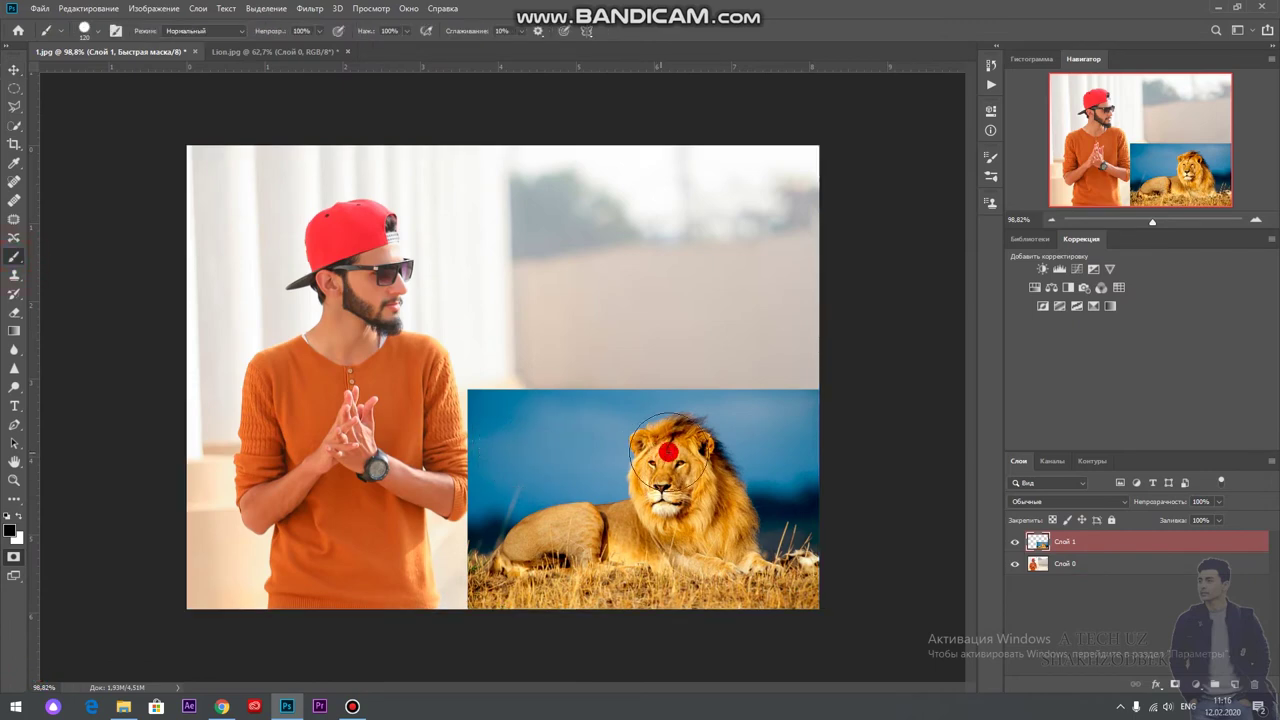
pyautogui.moveTo(672, 455)
pyautogui.mouseDown()
pyautogui.moveTo(505, 575)
pyautogui.moveTo(750, 545)
pyautogui.moveTo(687, 448)
pyautogui.mouseUp()
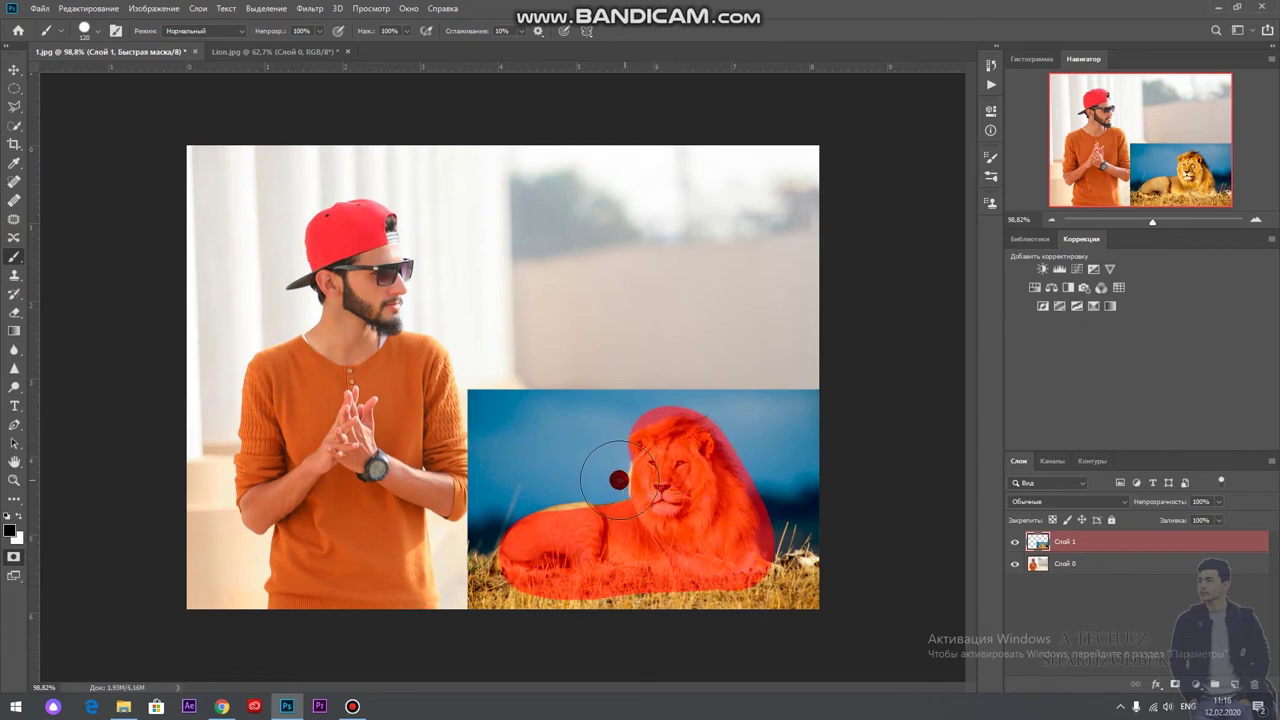
pyautogui.click(12, 558)
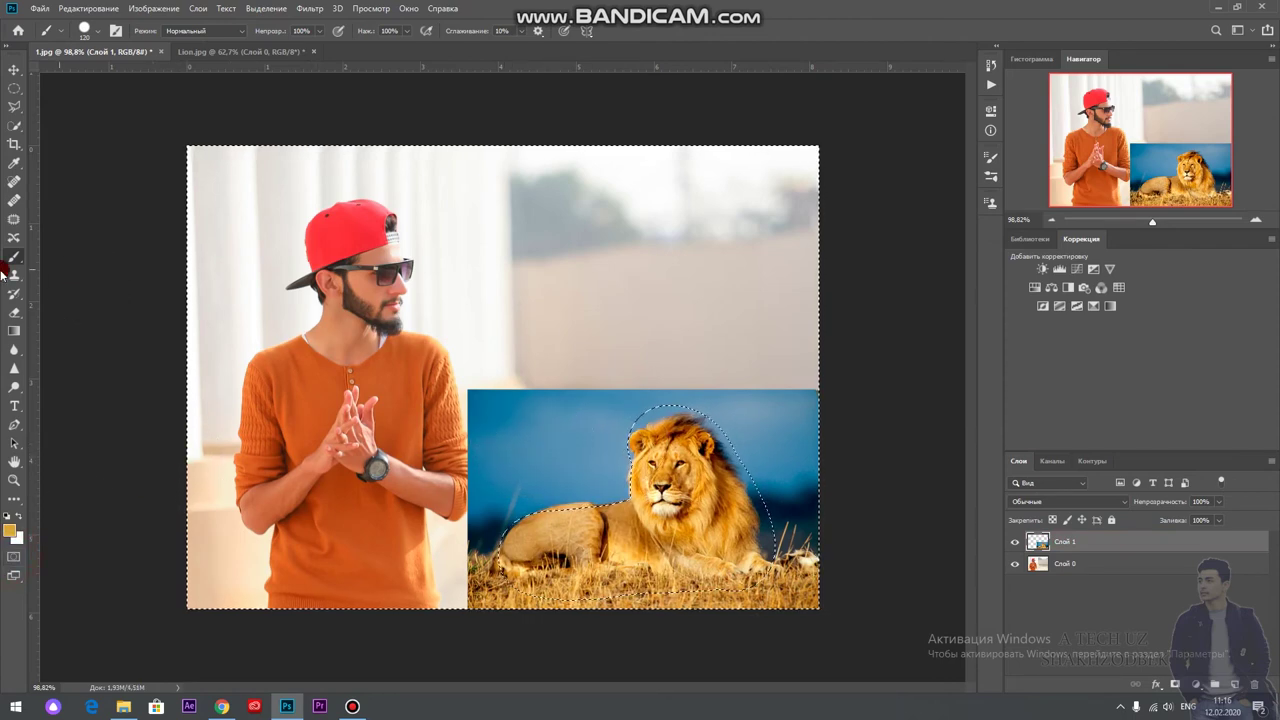
pyautogui.click(14, 313)
pyautogui.moveTo(529, 449)
pyautogui.mouseDown()
pyautogui.moveTo(514, 443)
pyautogui.moveTo(786, 431)
pyautogui.moveTo(598, 602)
pyautogui.moveTo(591, 466)
pyautogui.mouseUp()
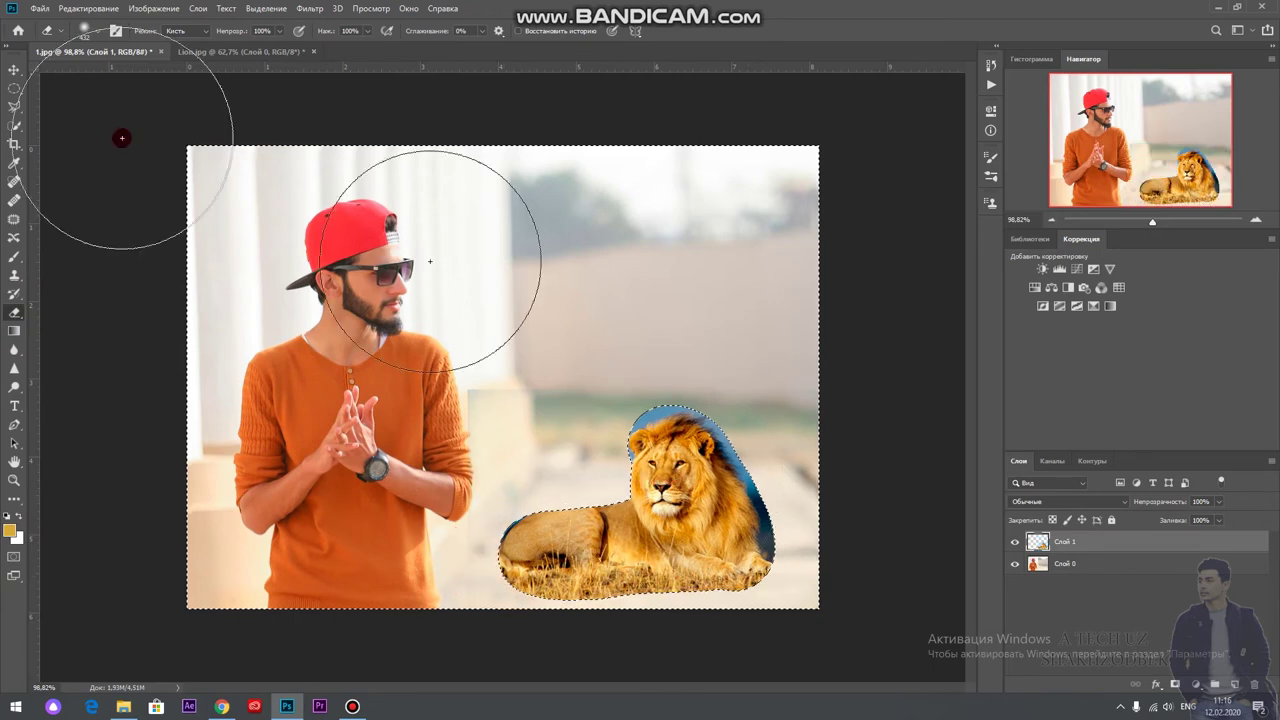
# Undo, erase the blue sky left and right of the lion, then deselect
pyautogui.hotkey('ctrl', 'z')
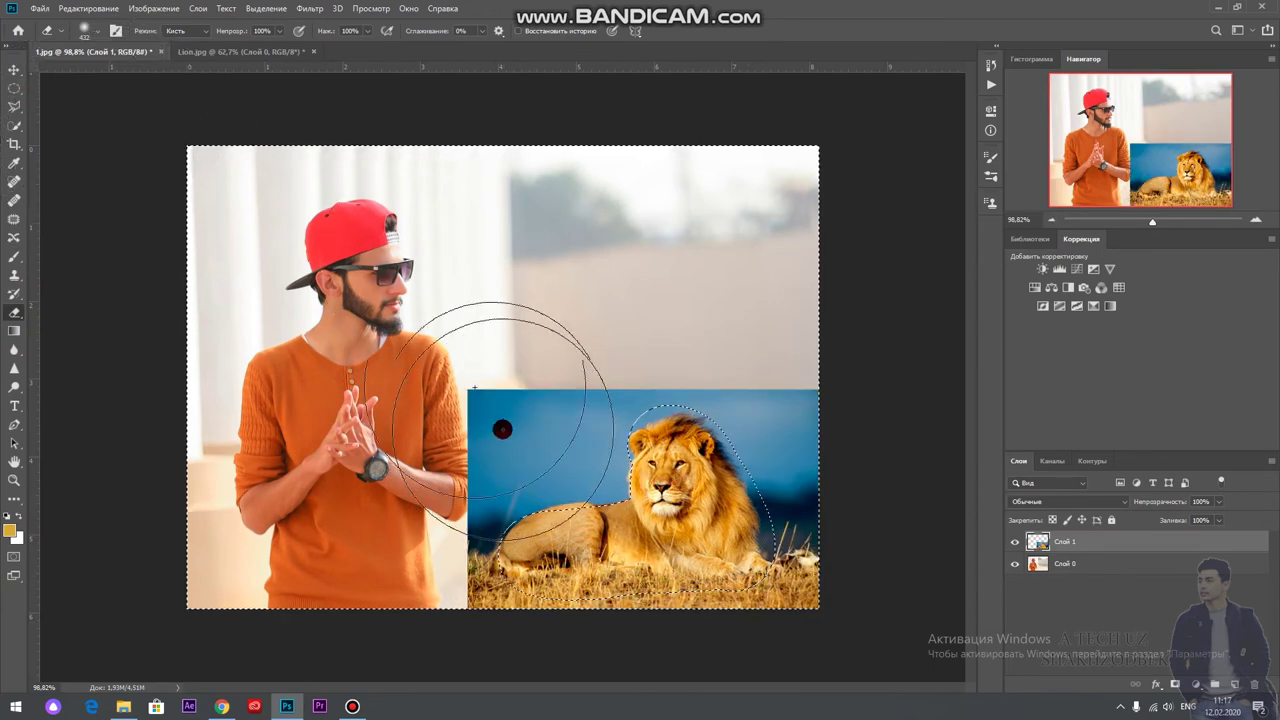
pyautogui.moveTo(486, 440); pyautogui.dragTo(699, 414)
pyautogui.moveTo(826, 423); pyautogui.dragTo(743, 406)
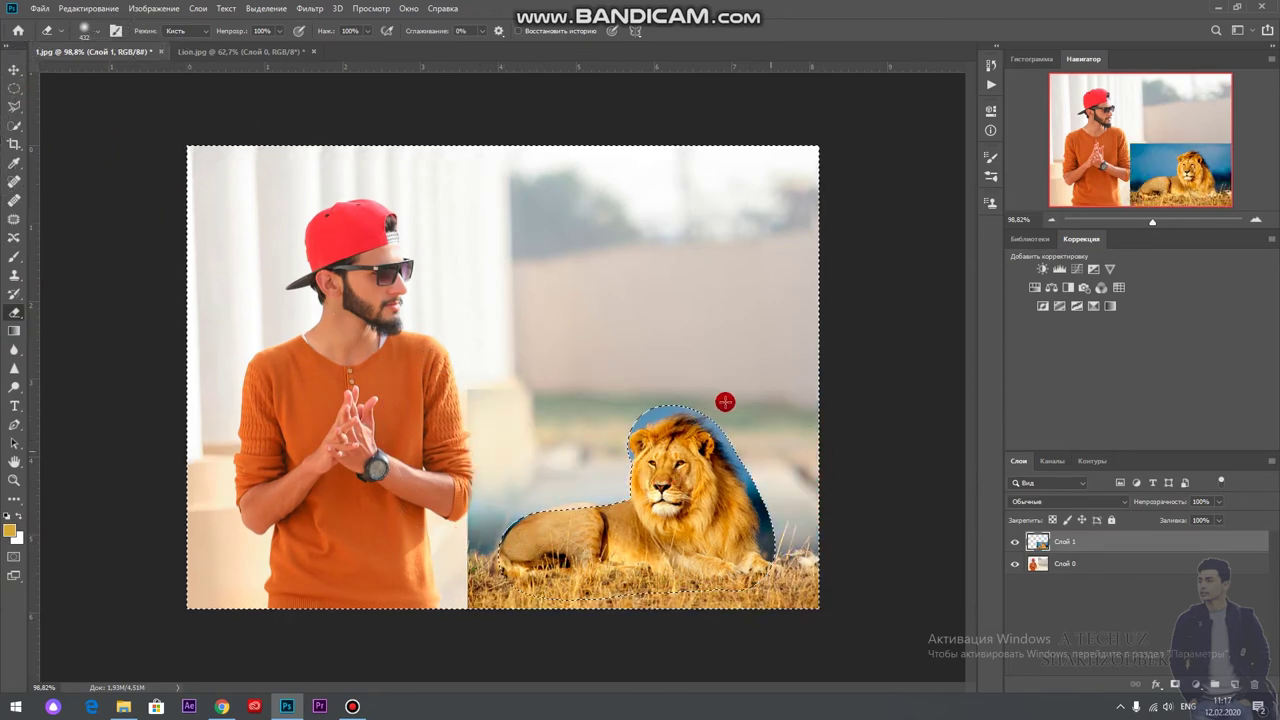
pyautogui.click(14, 69)
pyautogui.hotkey('ctrl', 'd')
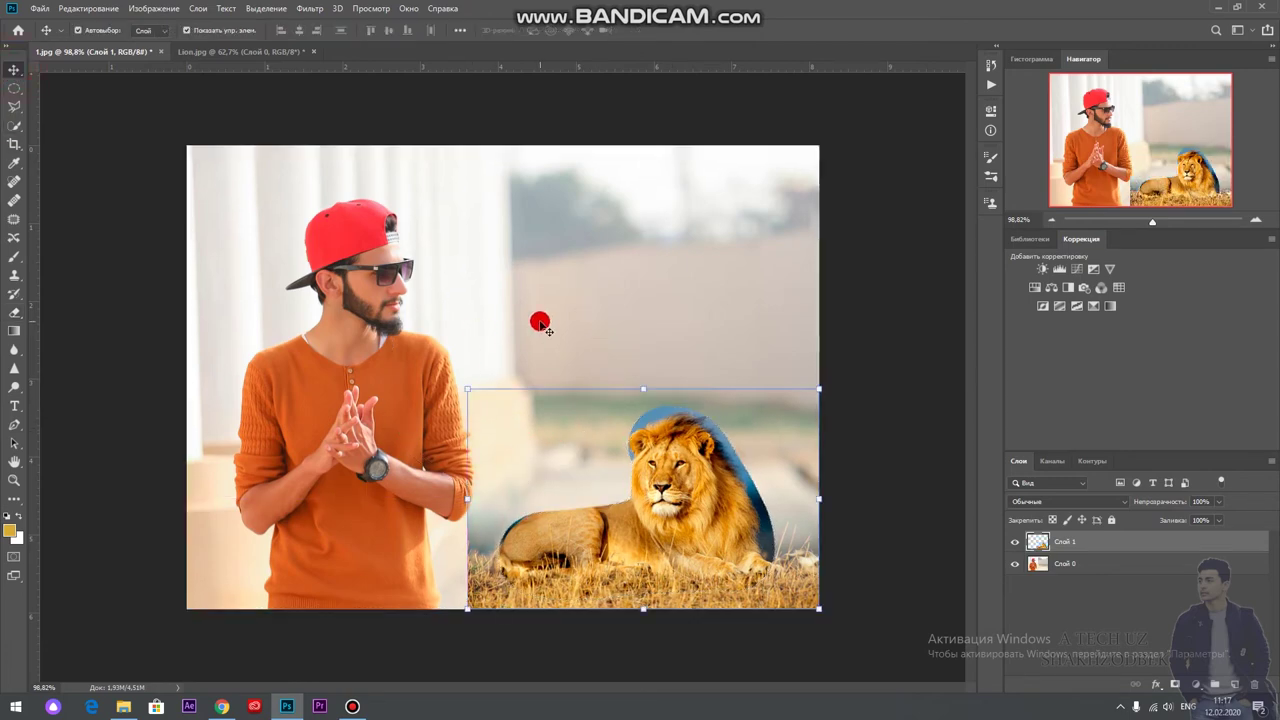
# Check the lion layer's blend-mode options, then click away from the layer
pyautogui.scroll(-2, 880, 410)
pyautogui.scroll(1, 880, 410)
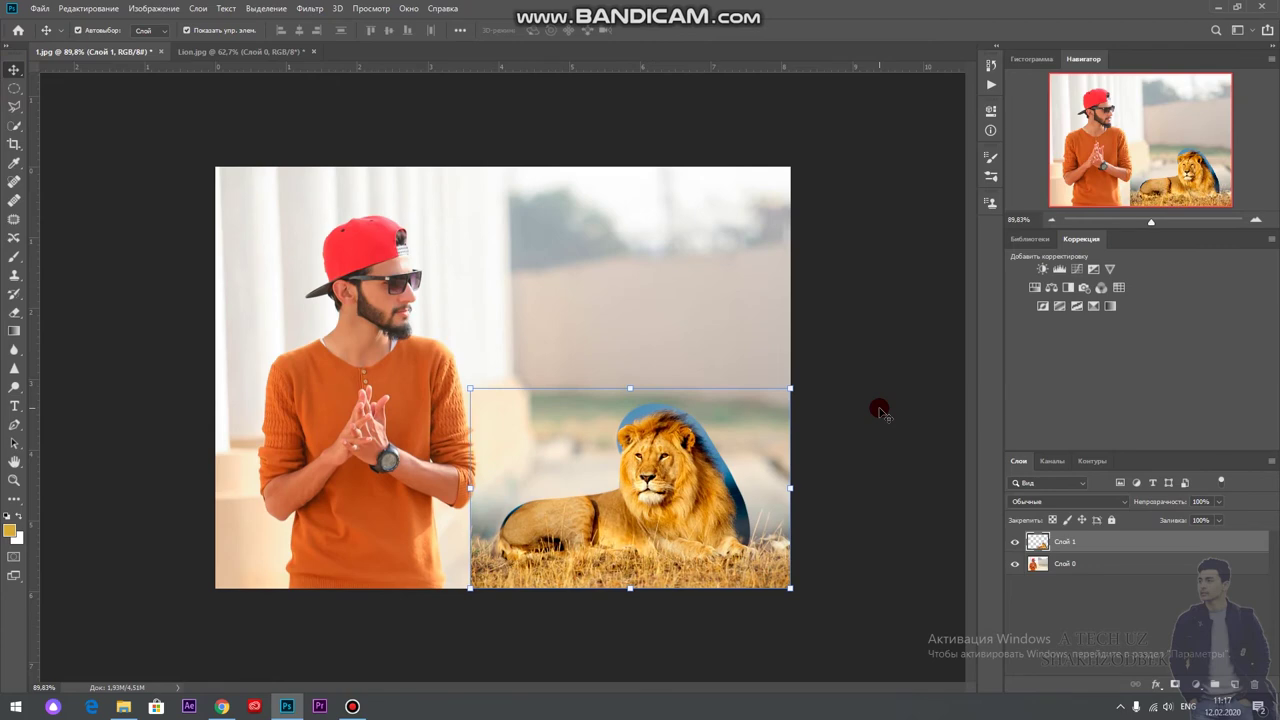
pyautogui.scroll(-2, 880, 410)
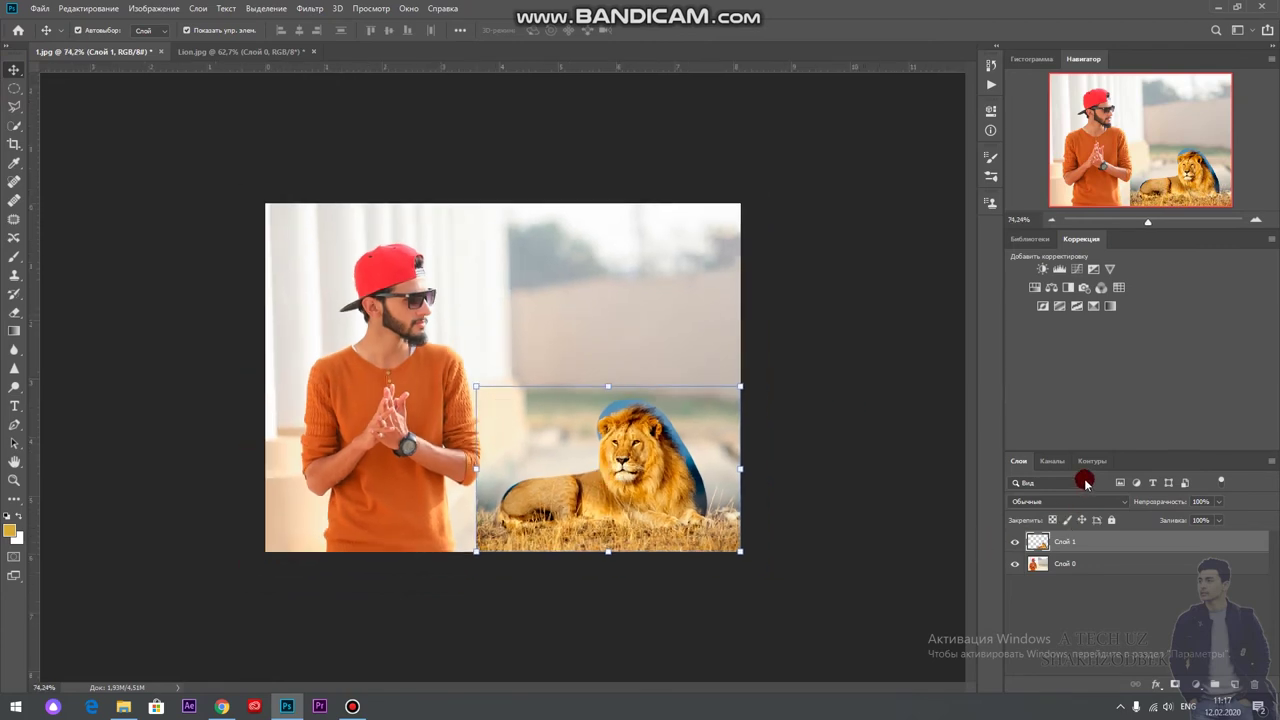
pyautogui.click(1080, 502)
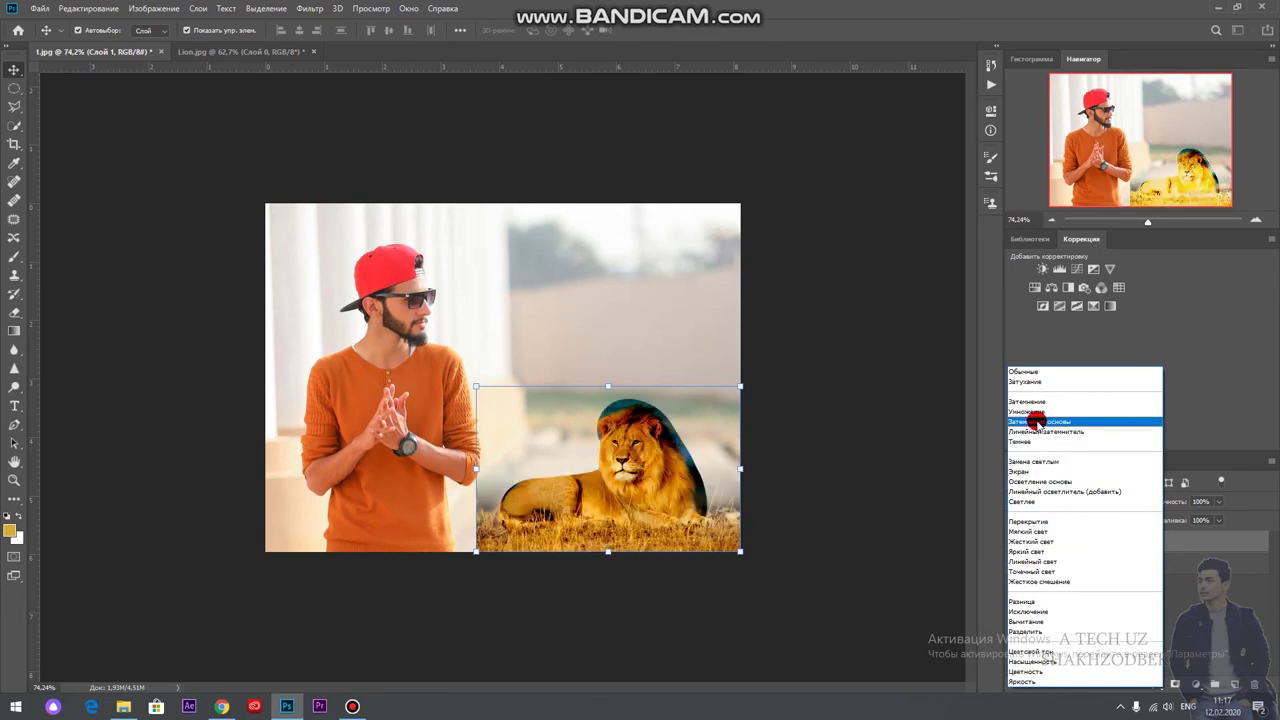
pyautogui.press('Escape')
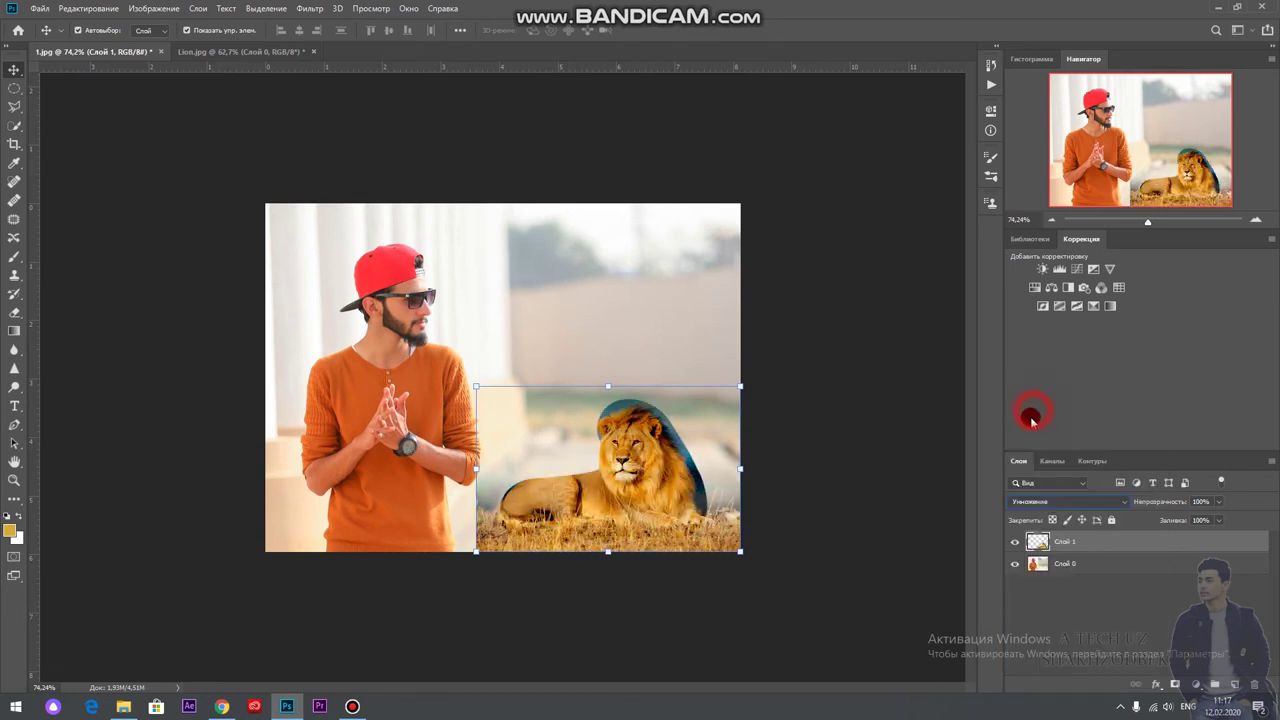
pyautogui.click(760, 410)
pyautogui.scroll(-2, 840, 378)
pyautogui.scroll(3, 840, 378)
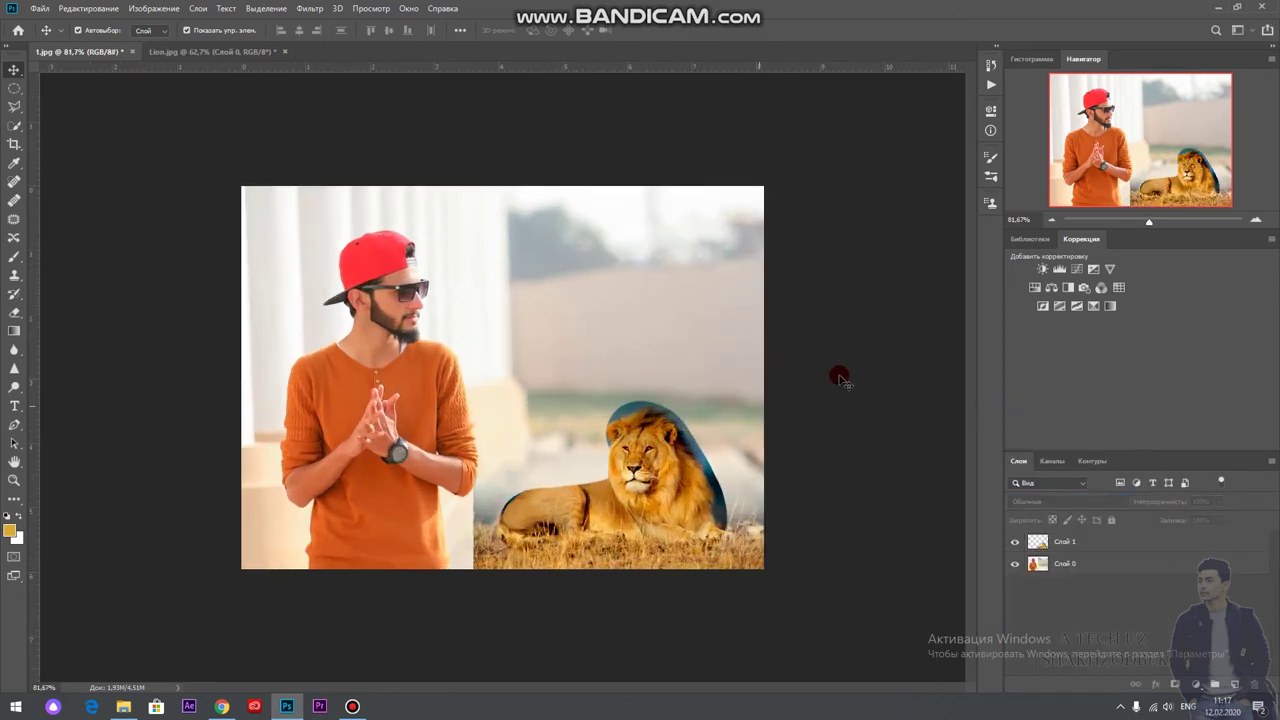
# Make the man's photo layer Слой 0 active, enter Quick Mask, and pick a round brush preset
pyautogui.scroll(2, 319, 214)
pyautogui.scroll(3, 319, 214)
pyautogui.scroll(2, 318, 212)
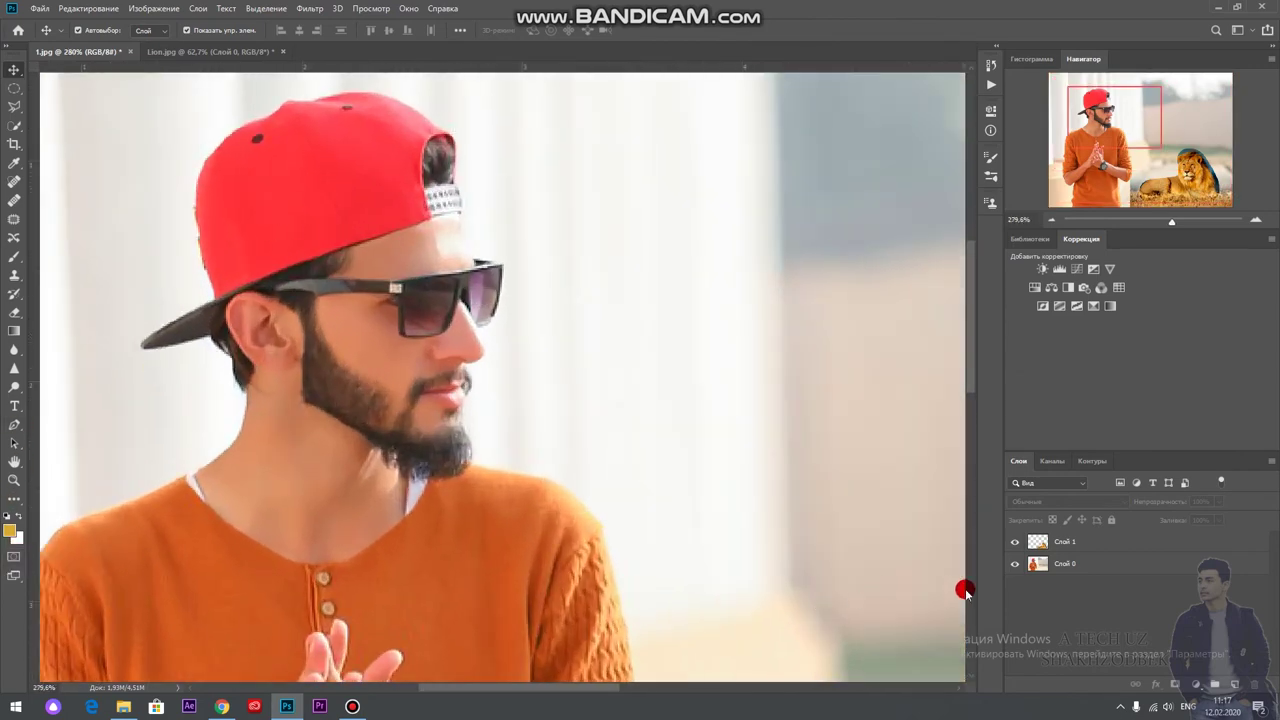
pyautogui.click(1093, 567)
pyautogui.click(17, 558)
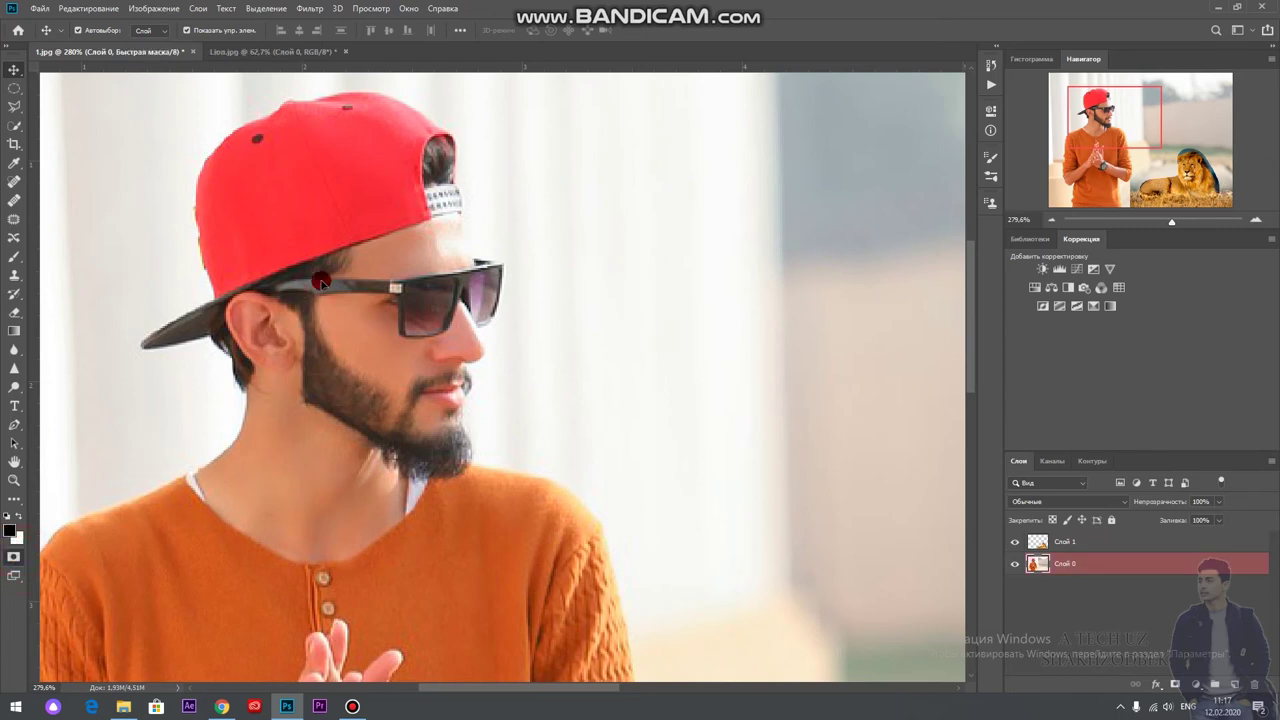
pyautogui.click(14, 256)
pyautogui.rightClick(443, 262)
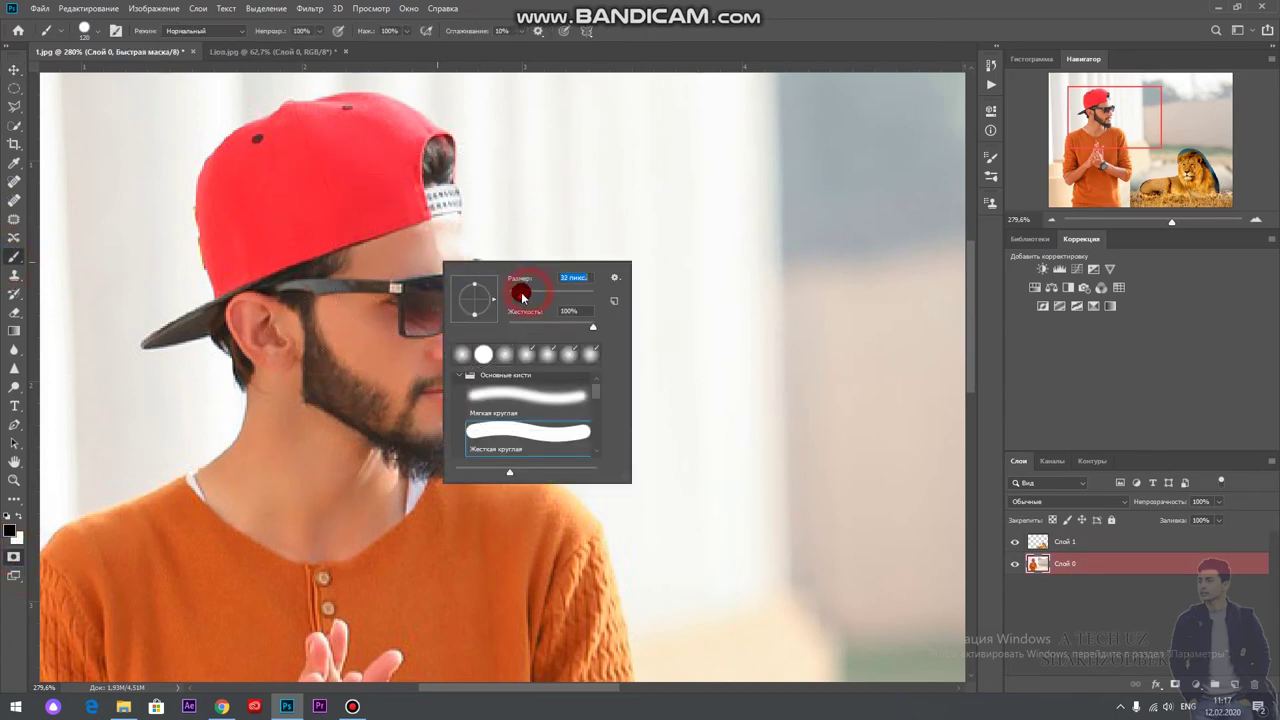
pyautogui.click(495, 354)
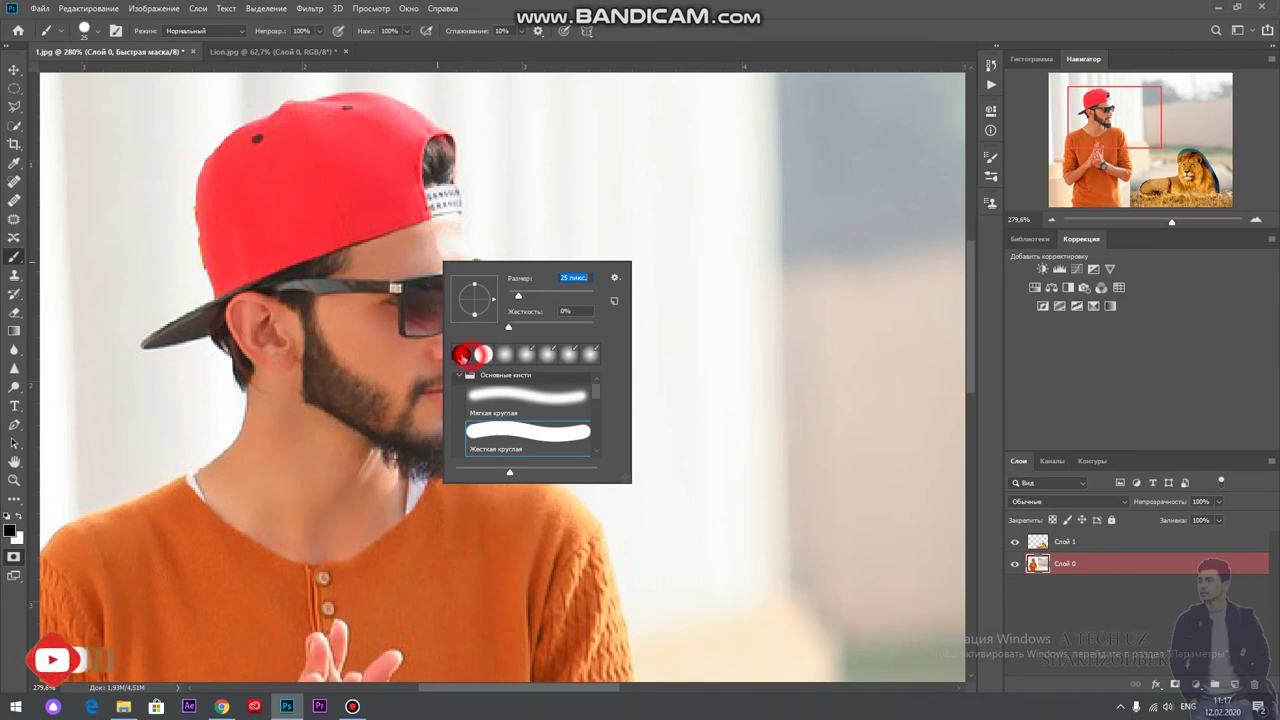
pyautogui.click(434, 251)
# Mask the man's forehead, cheek, beard, mouth, ear and neck in red
pyautogui.moveTo(443, 220)
pyautogui.mouseDown()
pyautogui.moveTo(388, 254)
pyautogui.moveTo(400, 234)
pyautogui.moveTo(371, 237)
pyautogui.moveTo(363, 251)
pyautogui.moveTo(414, 229)
pyautogui.moveTo(414, 260)
pyautogui.moveTo(451, 271)
pyautogui.moveTo(397, 269)
pyautogui.mouseUp()
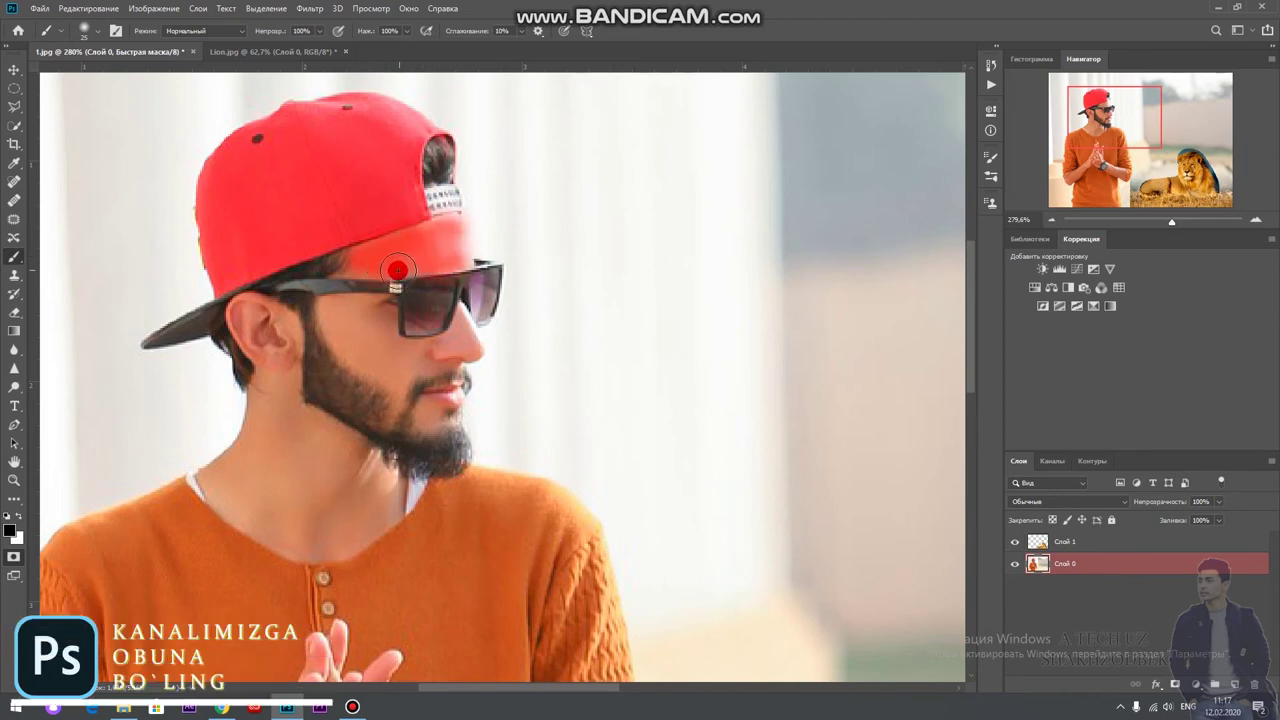
pyautogui.moveTo(366, 357)
pyautogui.mouseDown()
pyautogui.moveTo(334, 323)
pyautogui.moveTo(362, 357)
pyautogui.mouseUp()
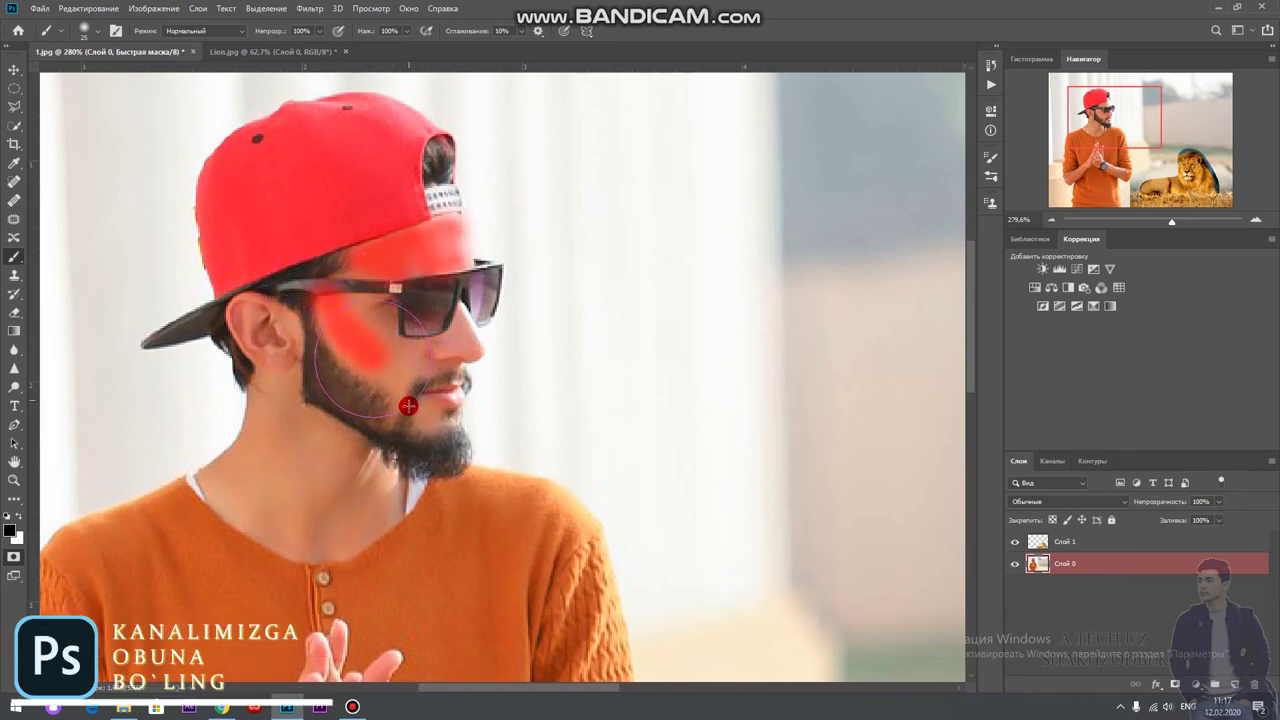
pyautogui.rightClick(389, 358)
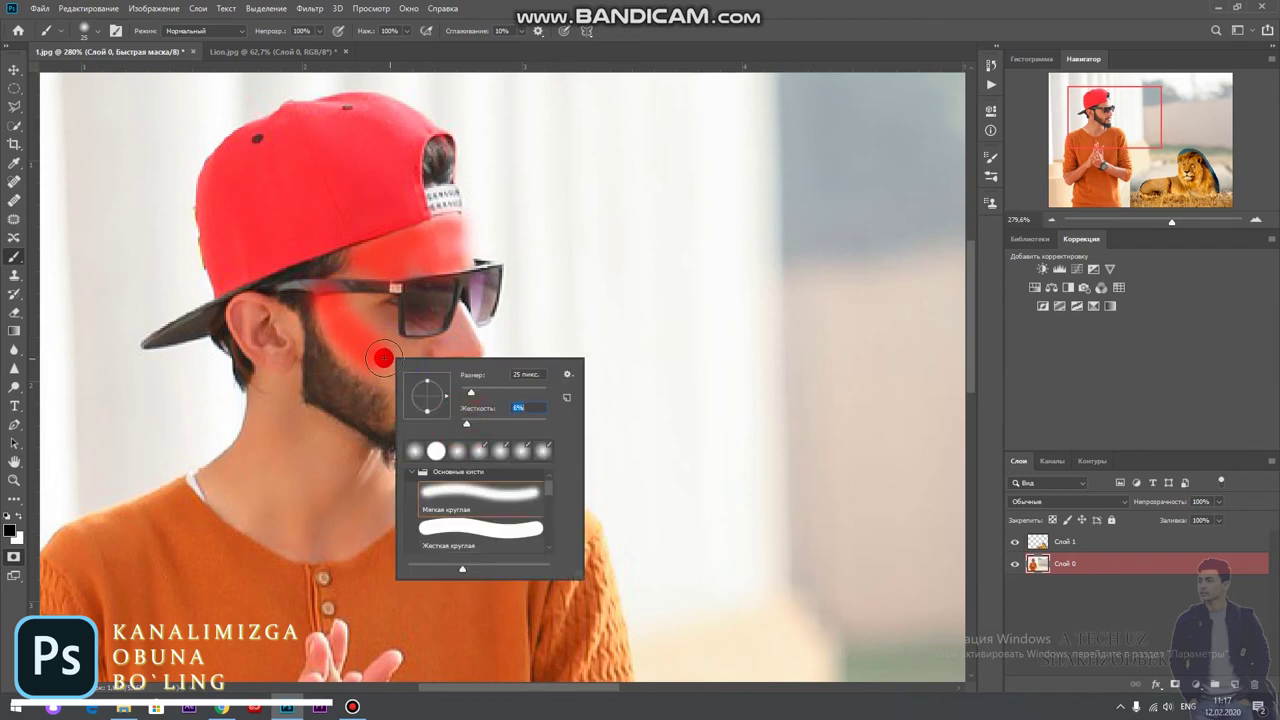
pyautogui.press('Return')
pyautogui.moveTo(357, 311)
pyautogui.mouseDown()
pyautogui.moveTo(400, 383)
pyautogui.moveTo(408, 353)
pyautogui.moveTo(458, 323)
pyautogui.moveTo(429, 400)
pyautogui.moveTo(454, 410)
pyautogui.moveTo(424, 412)
pyautogui.mouseUp()
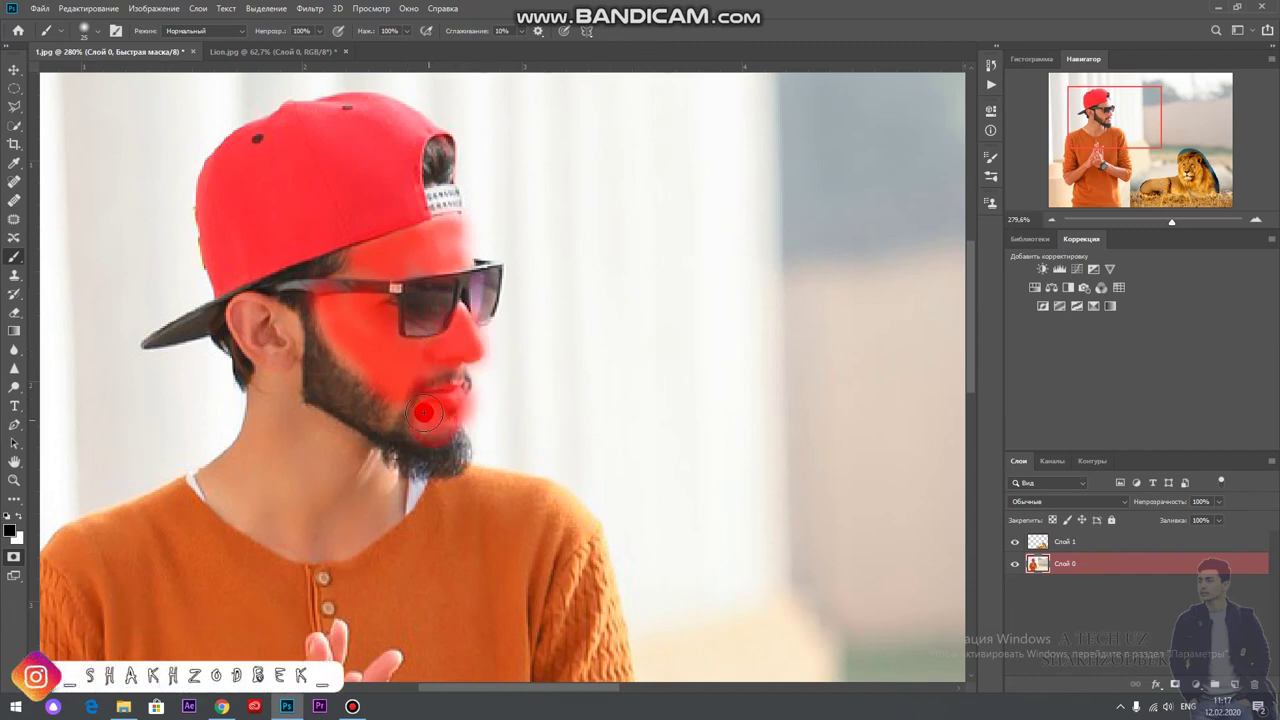
pyautogui.moveTo(262, 333)
pyautogui.mouseDown()
pyautogui.moveTo(277, 329)
pyautogui.moveTo(236, 320)
pyautogui.moveTo(257, 357)
pyautogui.moveTo(286, 364)
pyautogui.moveTo(237, 457)
pyautogui.moveTo(206, 480)
pyautogui.moveTo(297, 534)
pyautogui.moveTo(283, 538)
pyautogui.moveTo(351, 549)
pyautogui.moveTo(383, 514)
pyautogui.moveTo(383, 457)
pyautogui.moveTo(314, 420)
pyautogui.moveTo(345, 440)
pyautogui.moveTo(365, 500)
pyautogui.moveTo(277, 411)
pyautogui.mouseUp()
pyautogui.moveTo(264, 463)
pyautogui.mouseDown()
pyautogui.moveTo(257, 485)
pyautogui.moveTo(347, 553)
pyautogui.mouseUp()
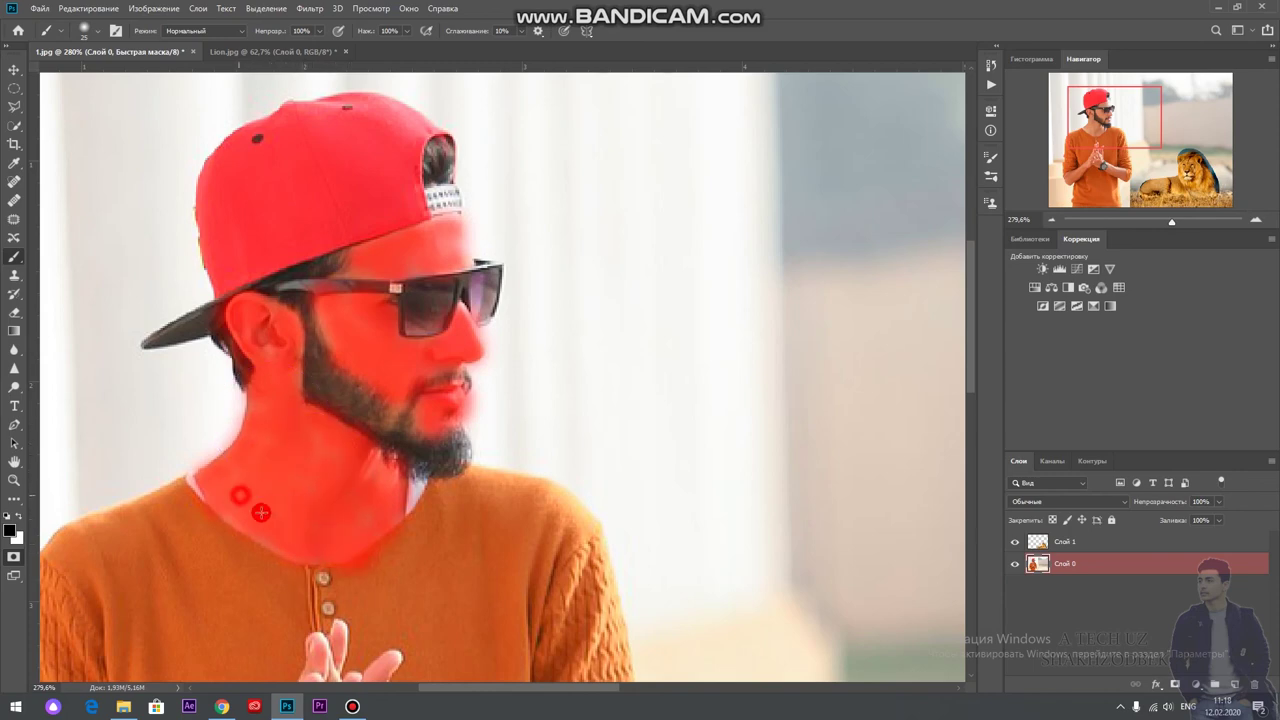
pyautogui.scroll(-5, 245, 501)
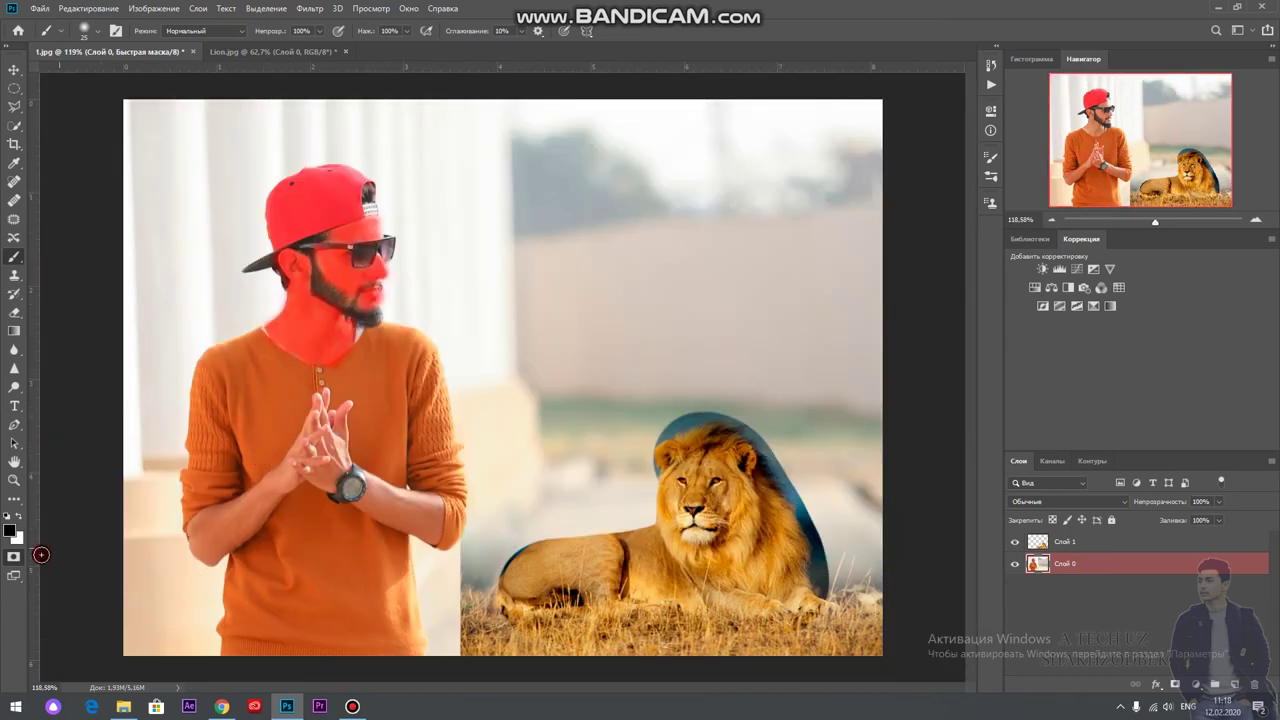
# Turn the painted Quick Mask into a selection and add a Hue/Saturation adjustment layer
pyautogui.click(13, 558)
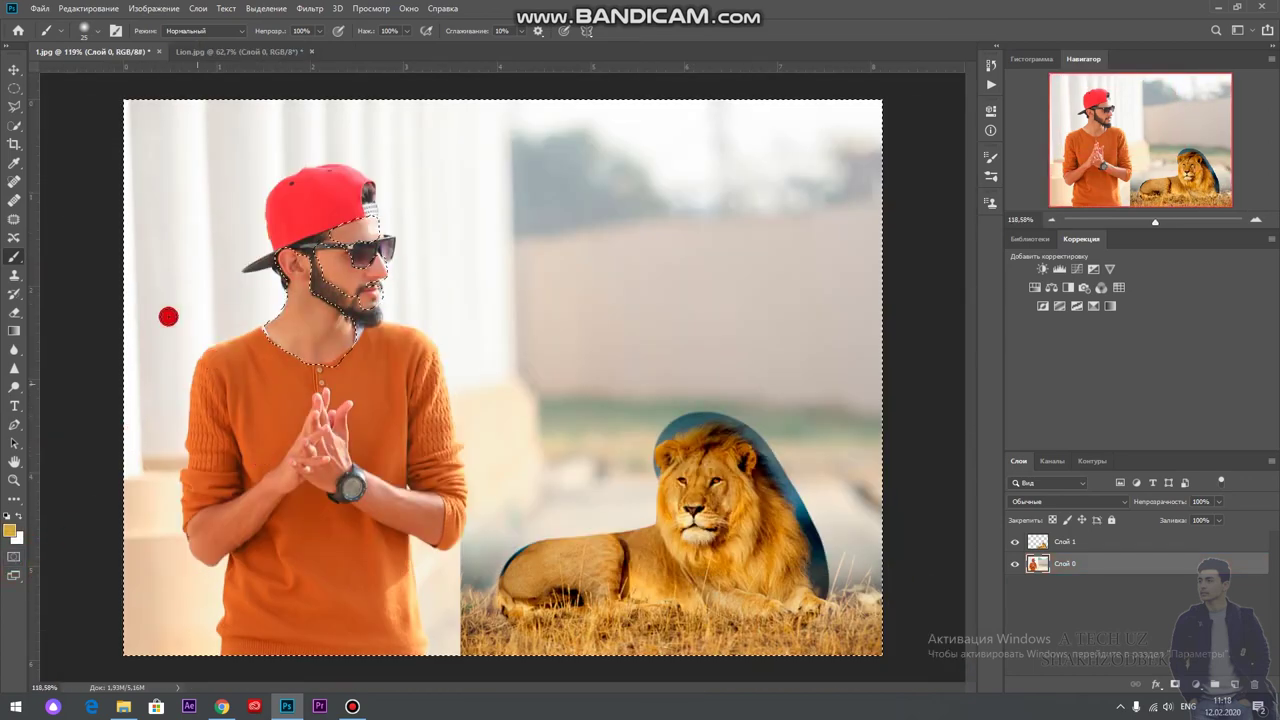
pyautogui.click(1176, 686)
pyautogui.click(1172, 556)
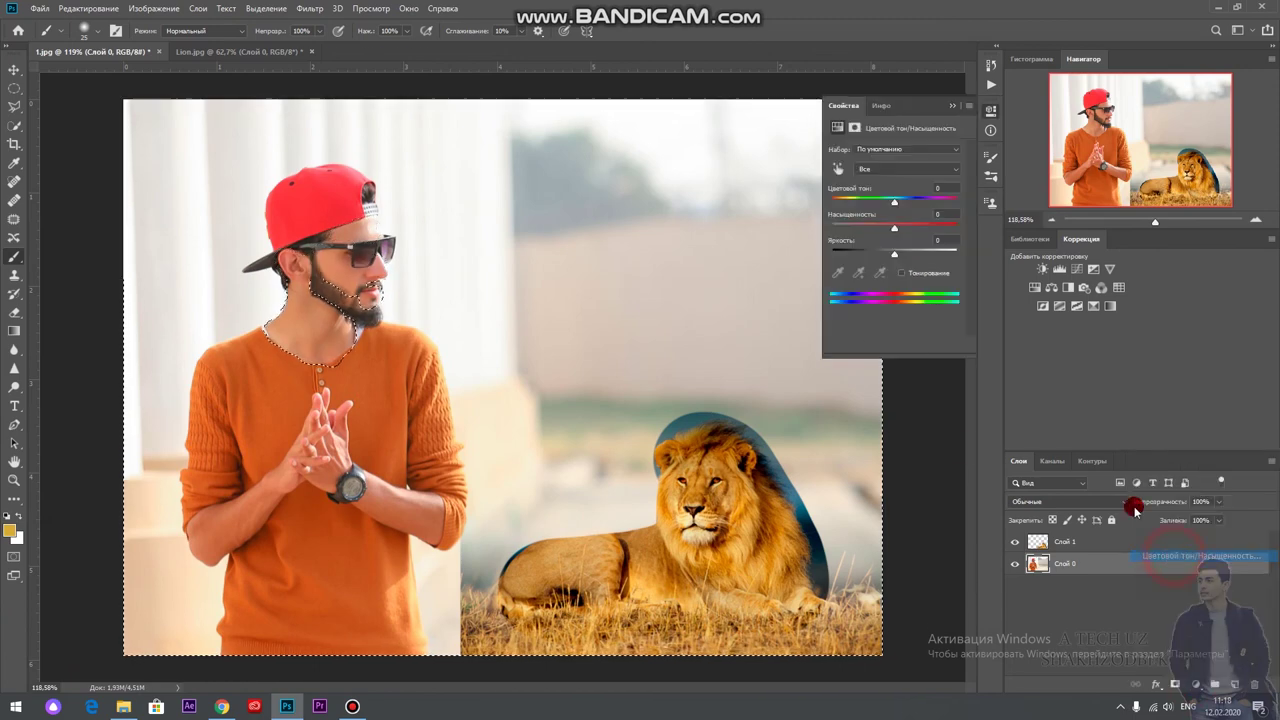
# Set Hue -42, Saturation -75 and Lightness +16, muting the shirt and cap to mauve
pyautogui.moveTo(895, 204)
pyautogui.mouseDown()
pyautogui.moveTo(864, 202)
pyautogui.moveTo(865, 224)
pyautogui.moveTo(890, 227)
pyautogui.moveTo(879, 227)
pyautogui.mouseUp()
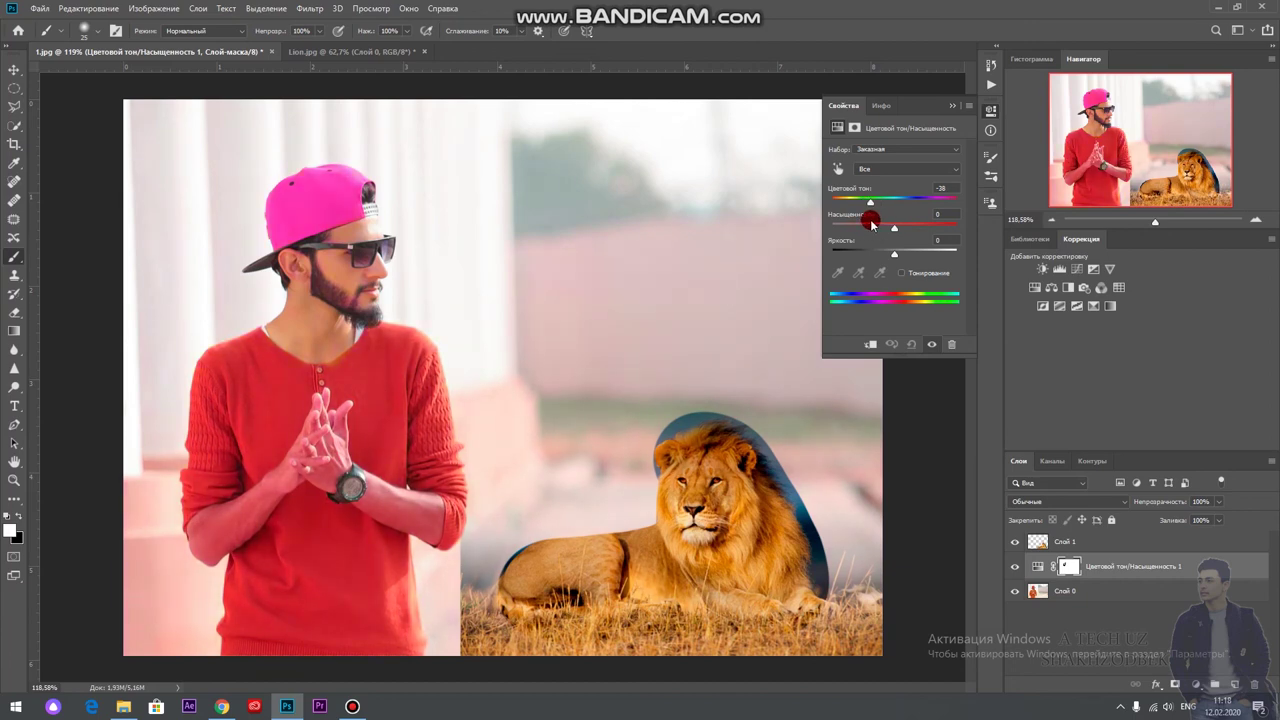
pyautogui.moveTo(866, 234); pyautogui.dragTo(854, 233)
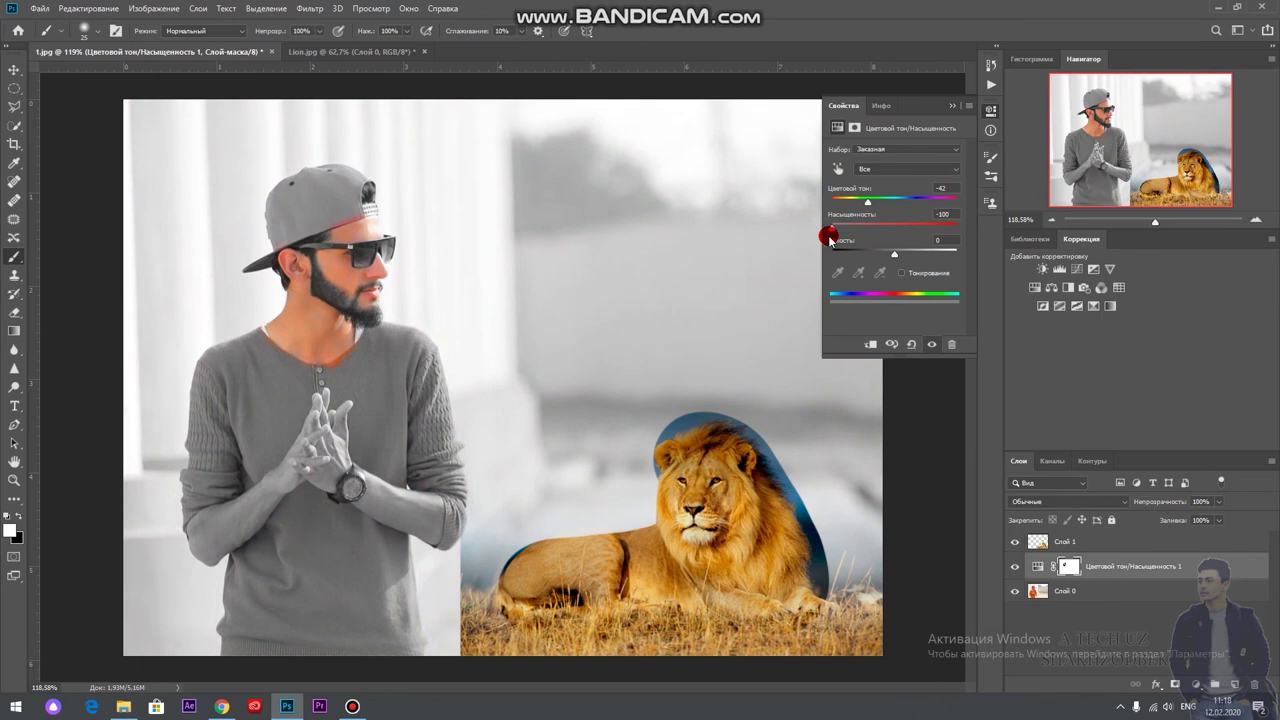
pyautogui.moveTo(833, 227); pyautogui.dragTo(905, 251)
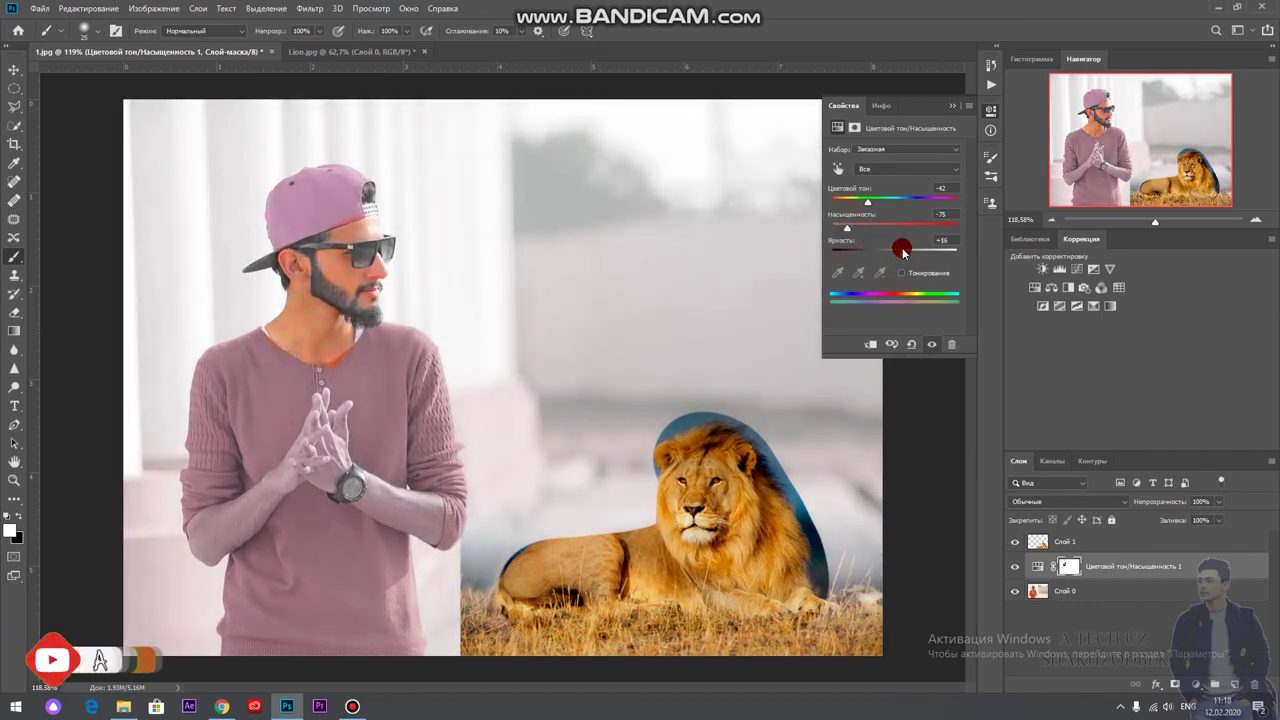
pyautogui.click(14, 70)
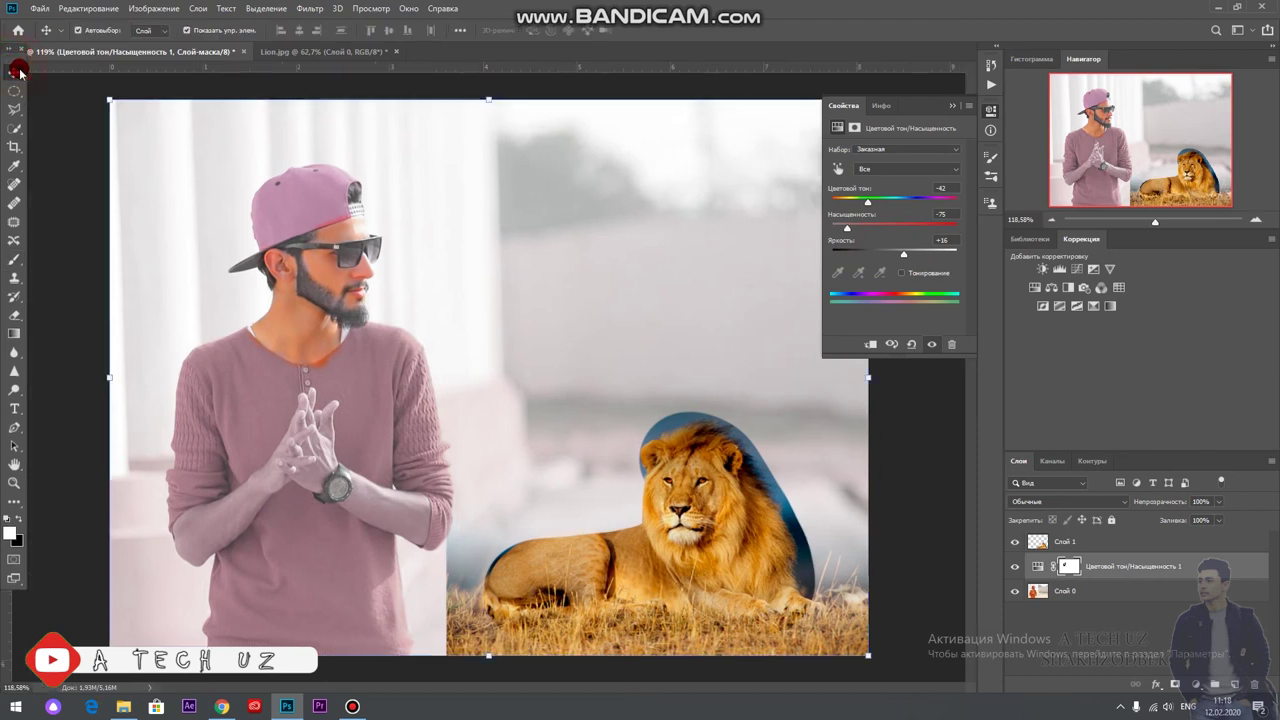
# Put away the Hue/Saturation settings, zoom out and deselect all layers to show the composite
pyautogui.click(840, 105)
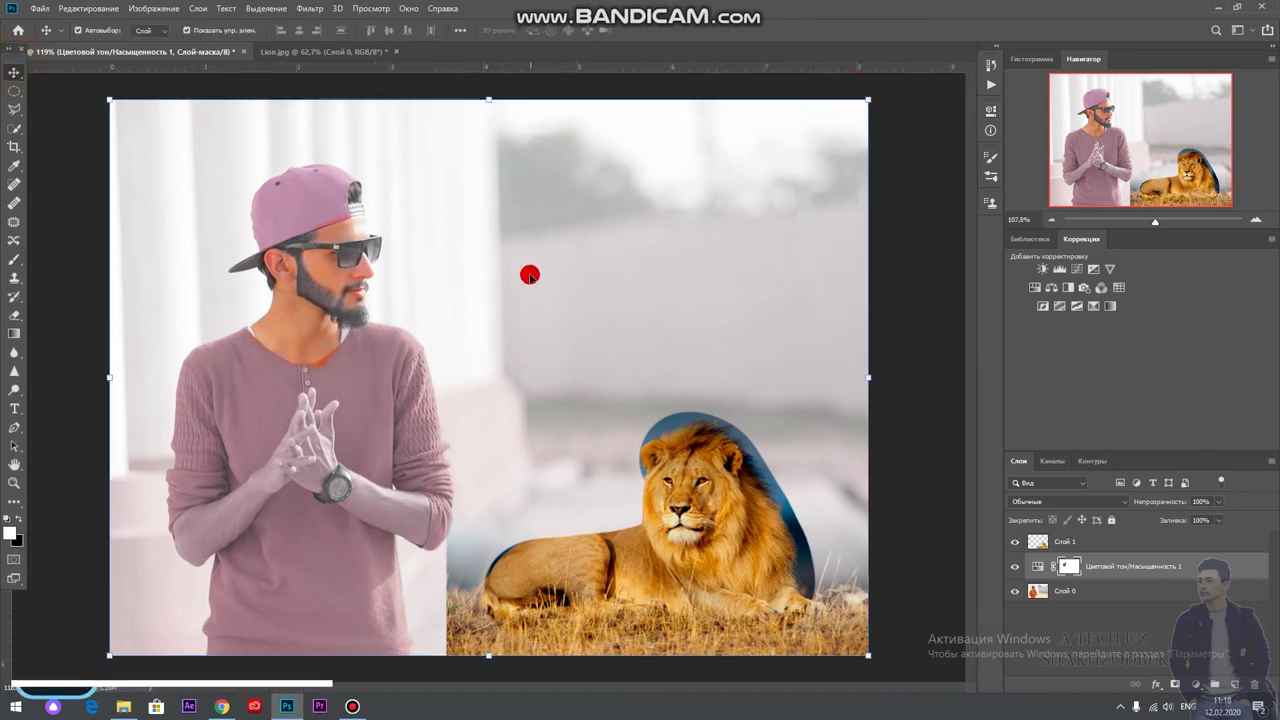
pyautogui.scroll(-2, 530, 275)
pyautogui.click(1116, 616)
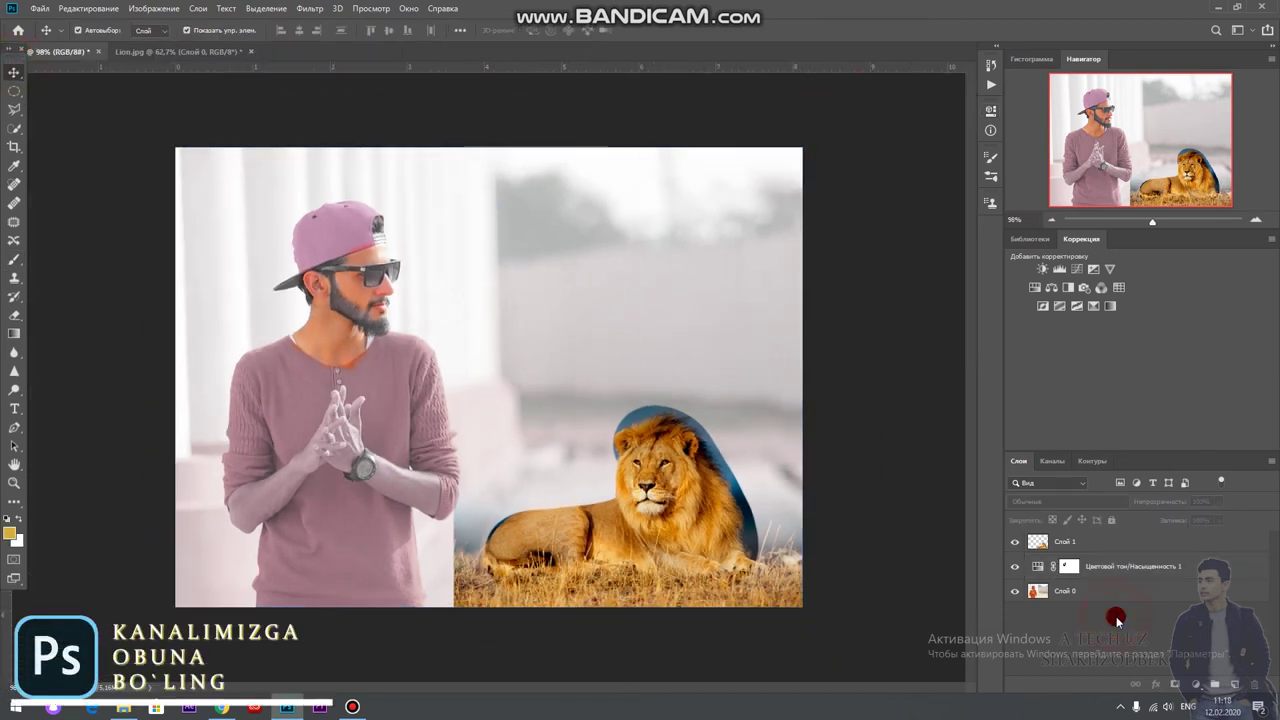